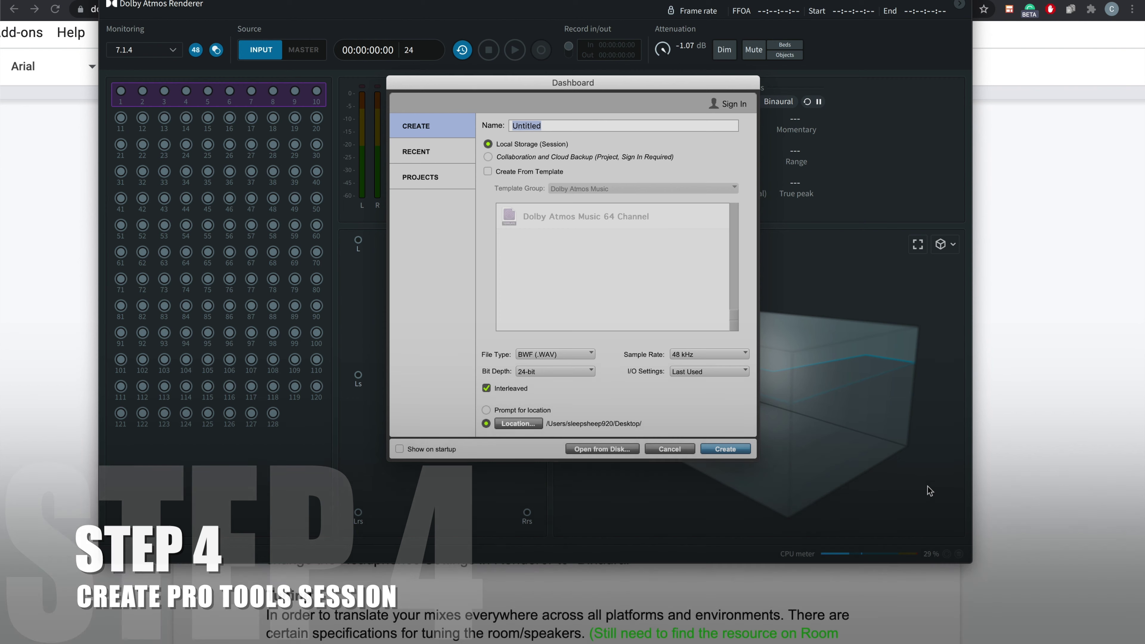
Create a local session named ATMOS SETUP without a template, using interleaved audio files.
type("ATMOS SETUP")
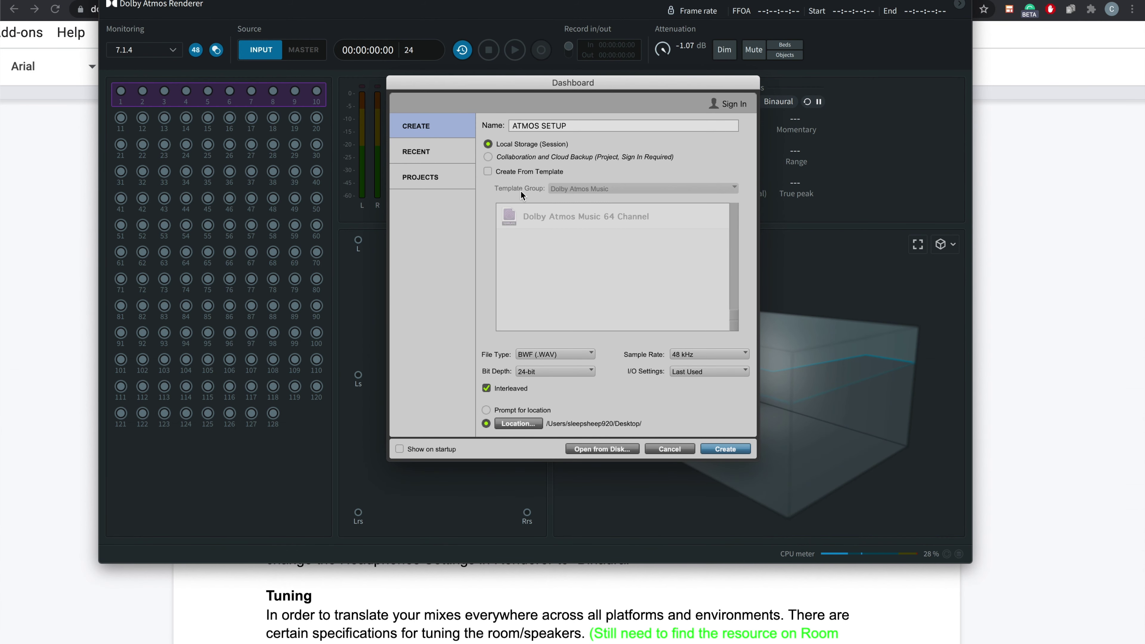
left_click(488, 172)
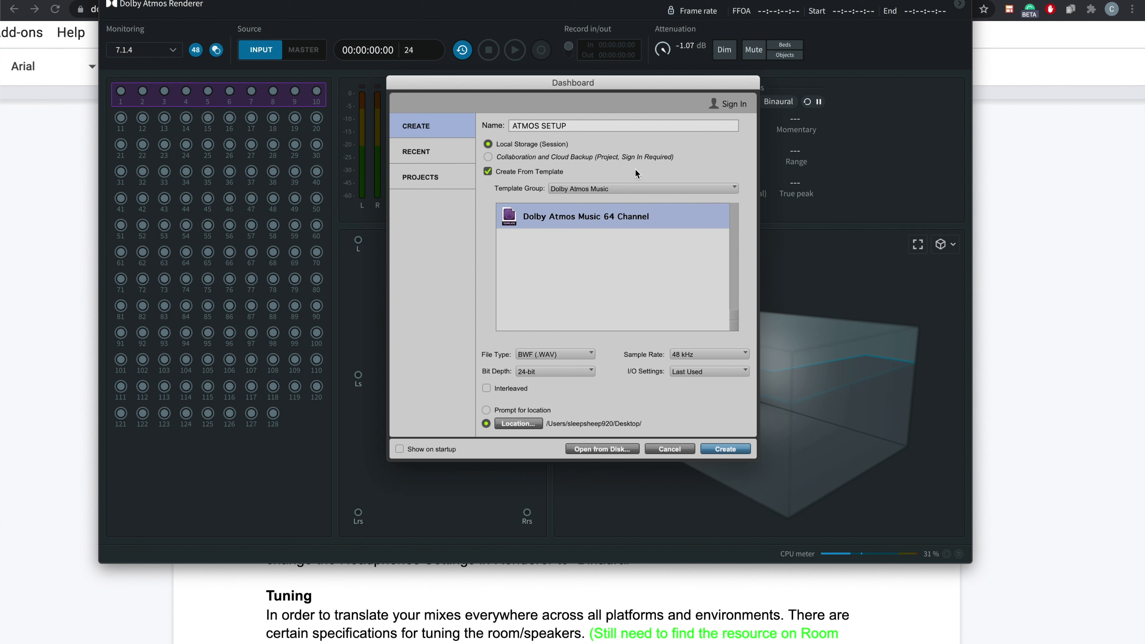
left_click(488, 172)
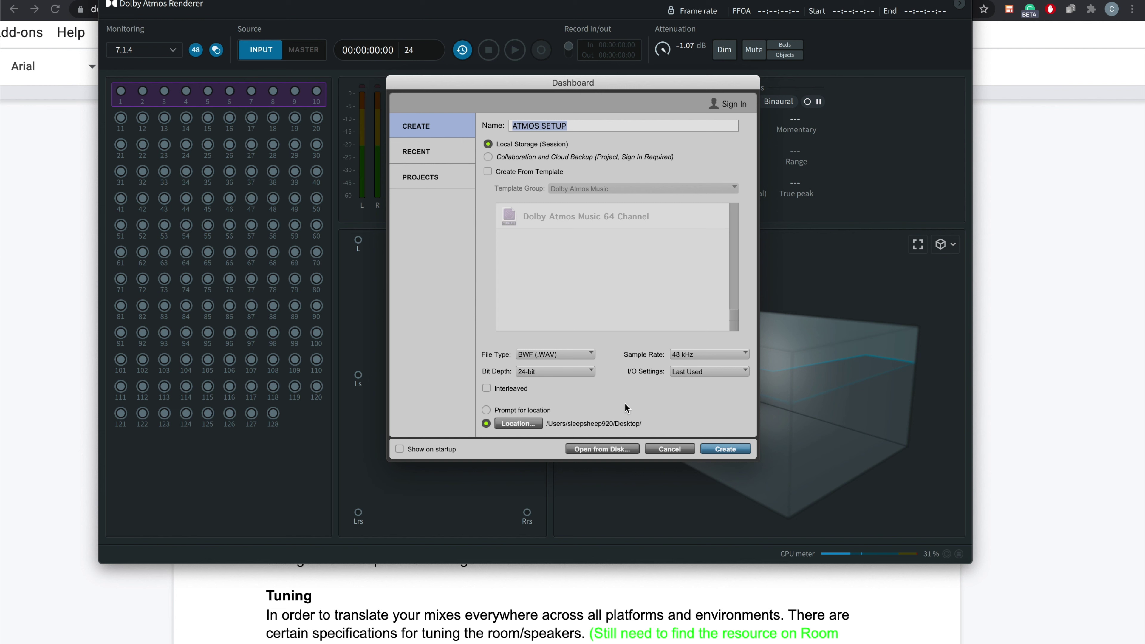
left_click(526, 387)
key("Return")
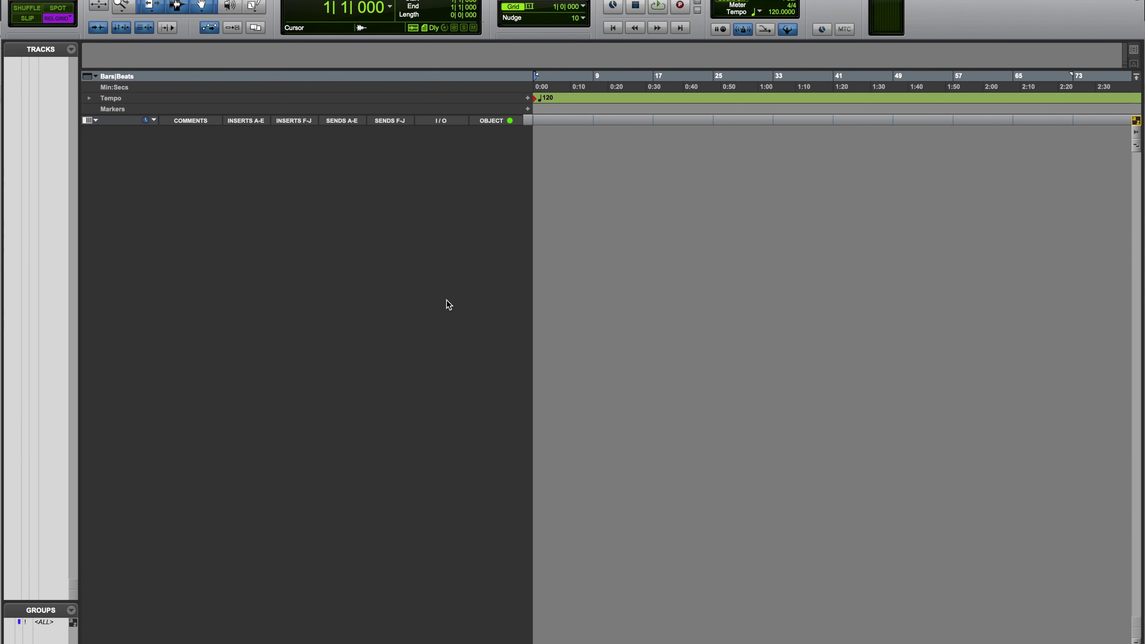
Check that the Object column is enabled in the track view, and import the WAV stems from the STEMS FOR ATMOS MIX folder.
left_click(96, 121)
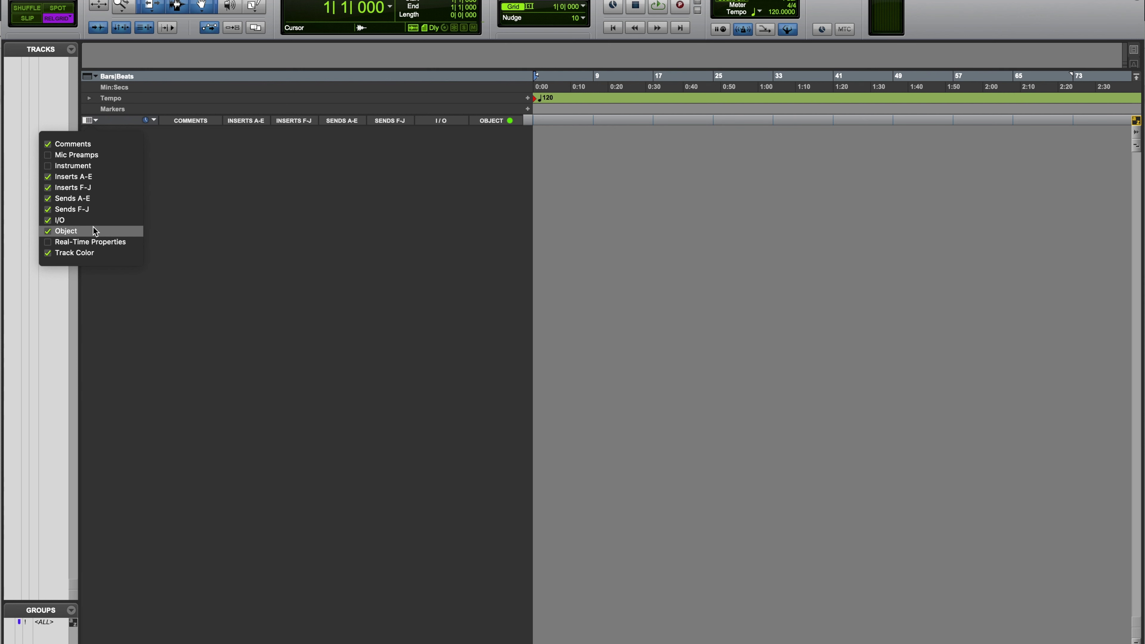
left_click(266, 227)
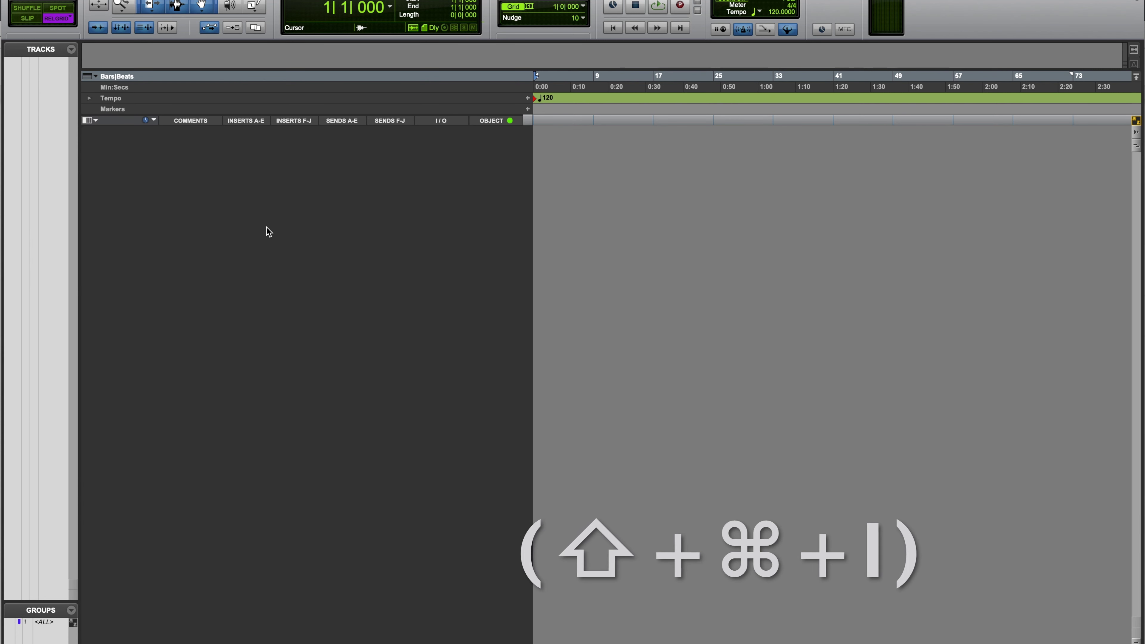
key("shift+super+i")
left_click(601, 92)
scroll(601, 178, "down", 3)
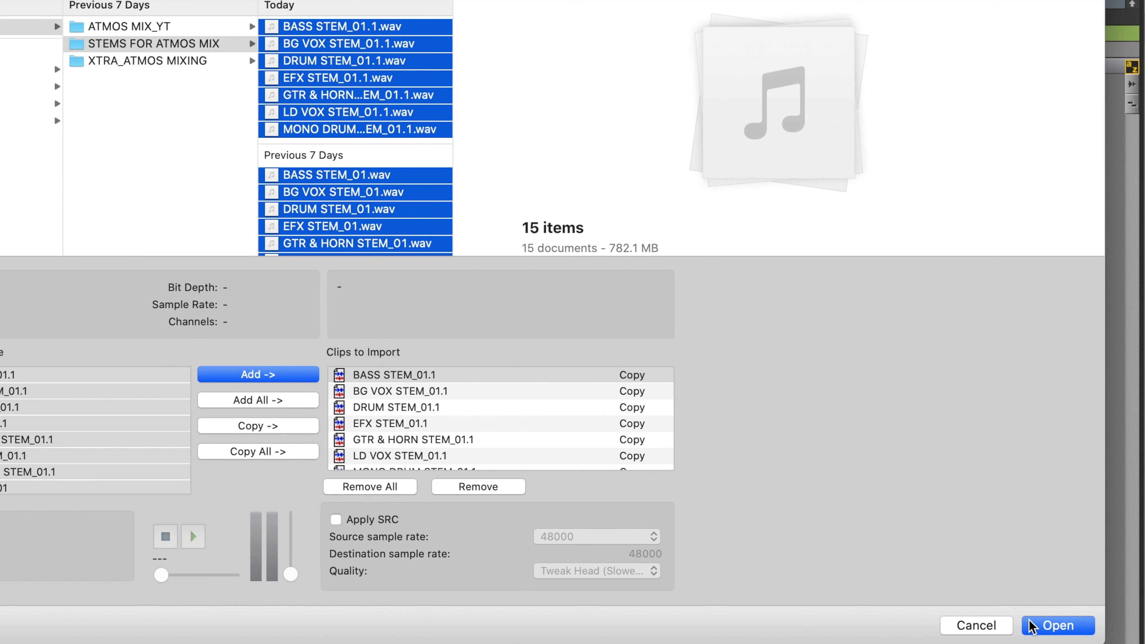
left_click(1032, 627)
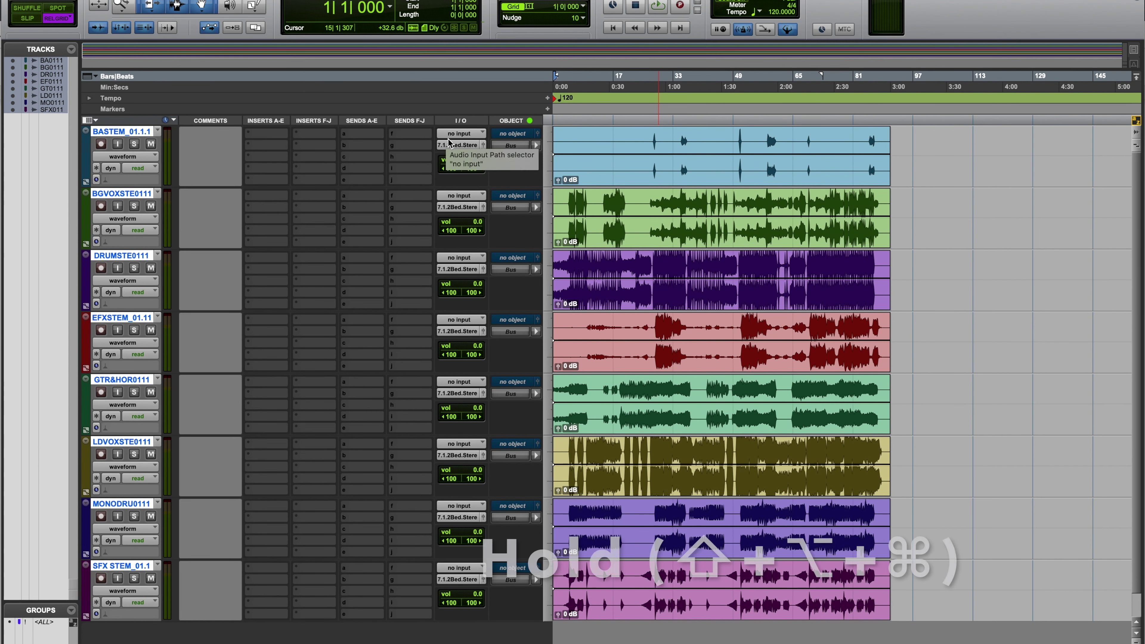
Set the output of all selected stem tracks to the full 7.1.2 Bed.
left_click(450, 146, "alt+shift+super")
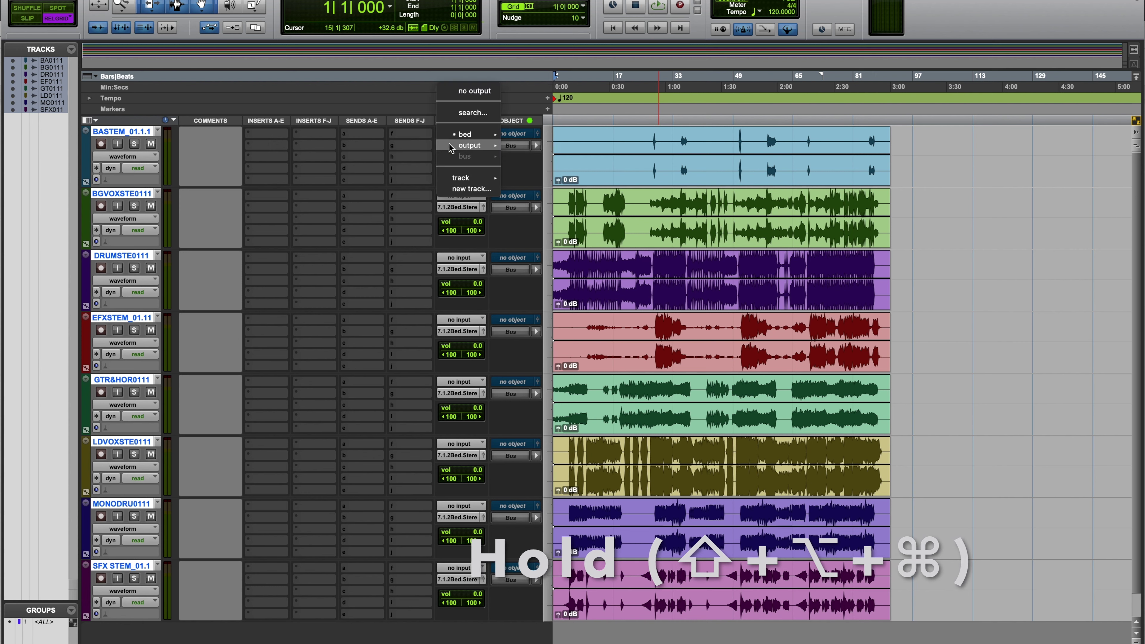
mouse_move(469, 134)
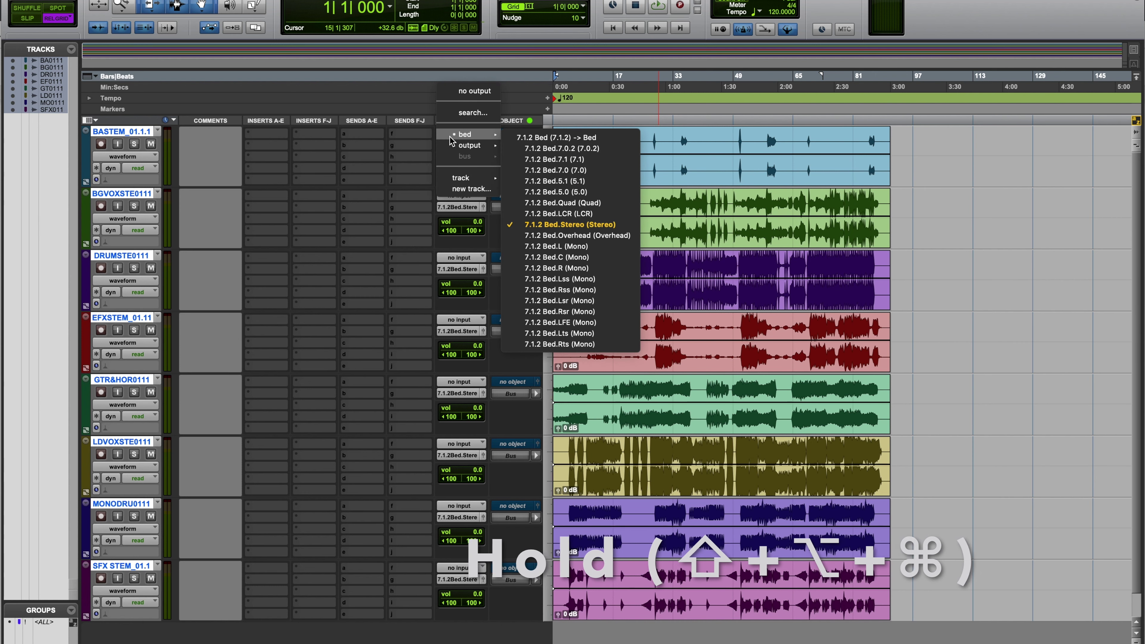
left_click(627, 138, "alt+shift+super")
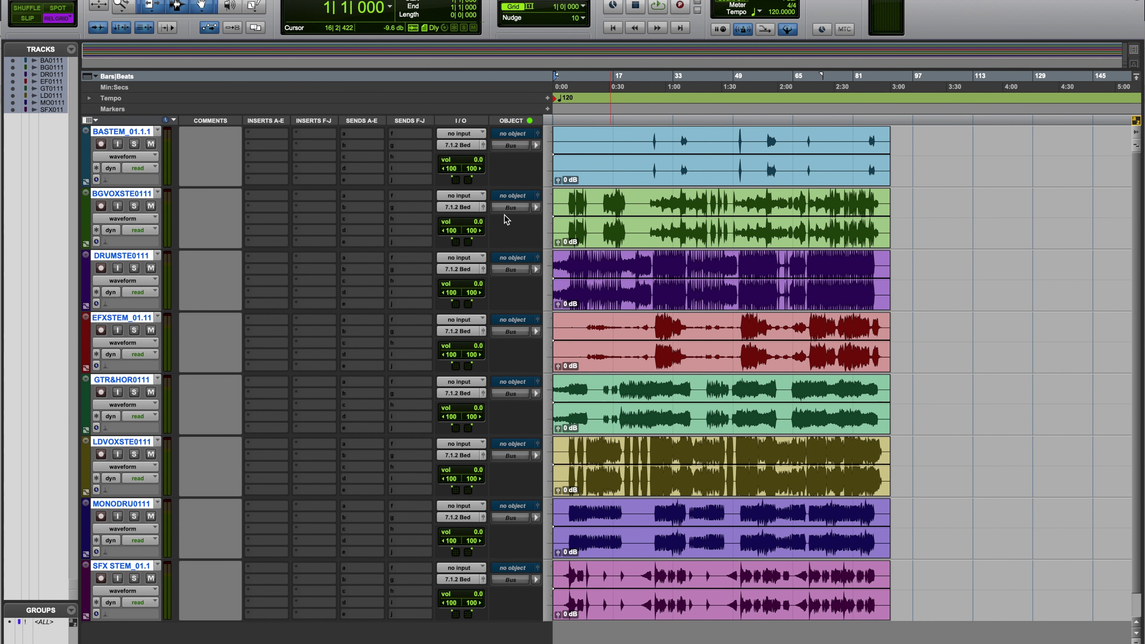
Route the bass stem track to Object 11-12 in Object mode and move its position in the panner.
left_click(529, 135)
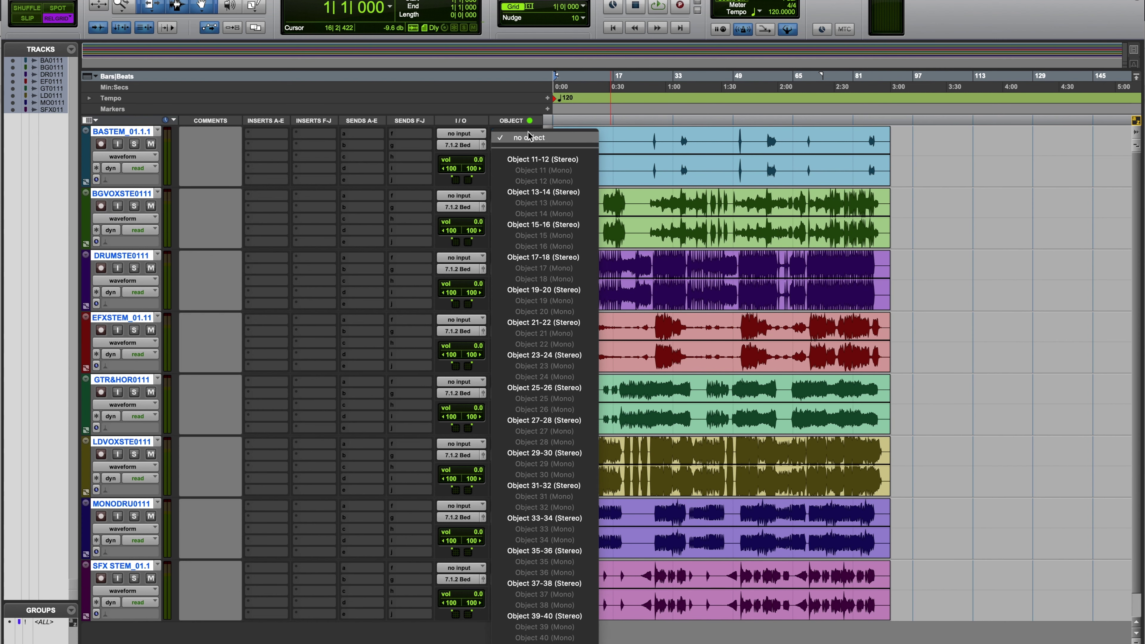
left_click(539, 159)
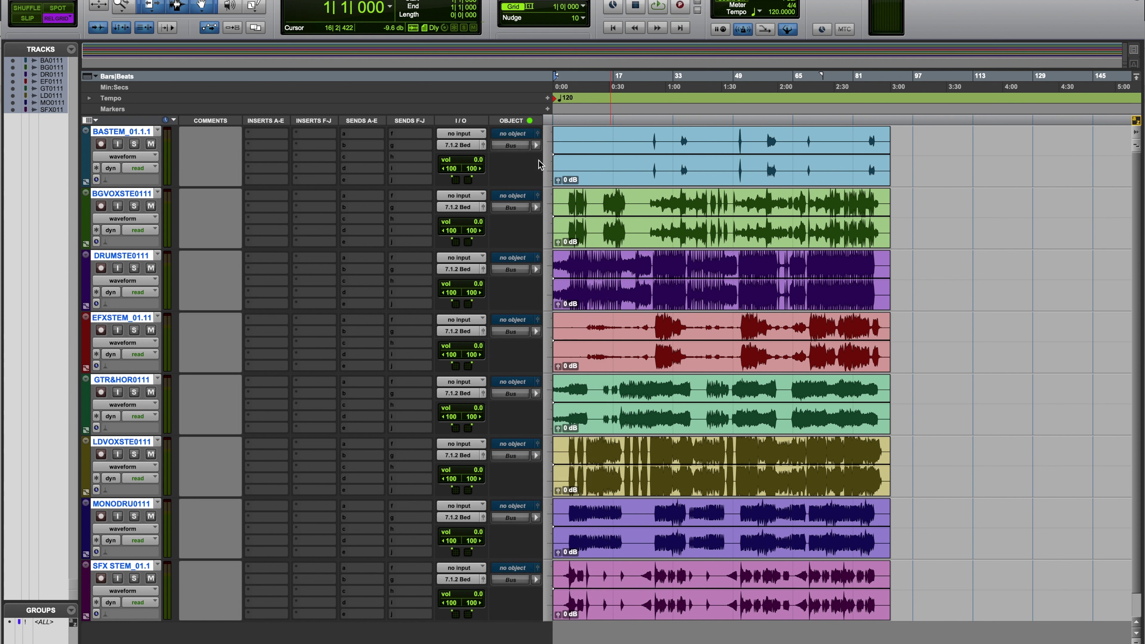
left_click(510, 145)
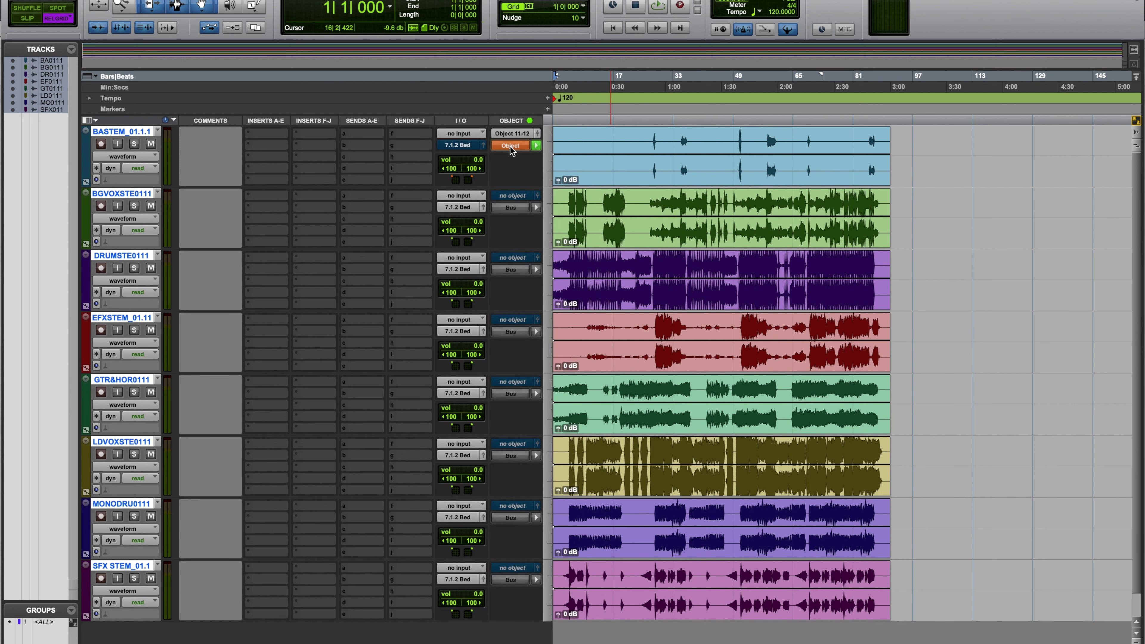
left_click(510, 145)
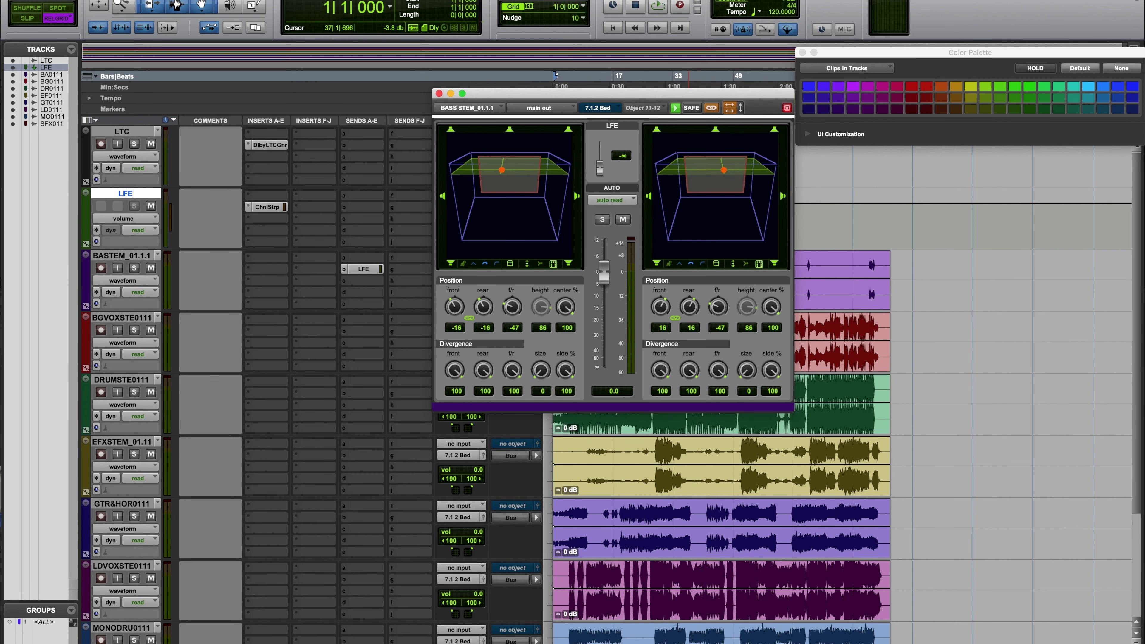
left_click_drag(502, 169, 544, 164)
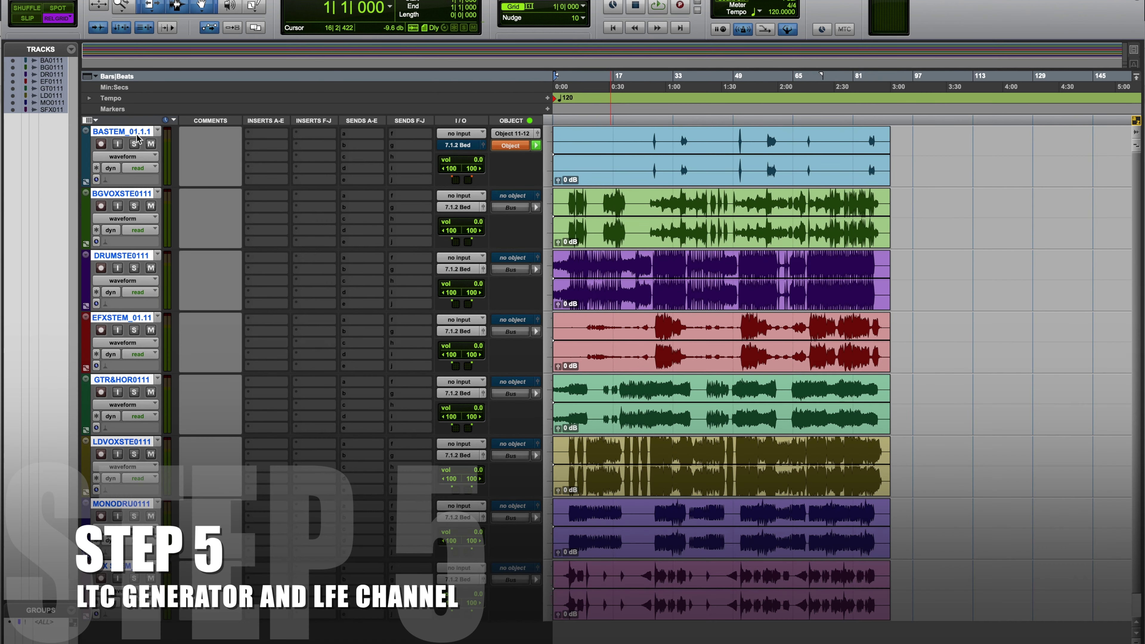
Create two mono audio tracks above the bass stem and rename the first one LTC.
left_click(135, 135)
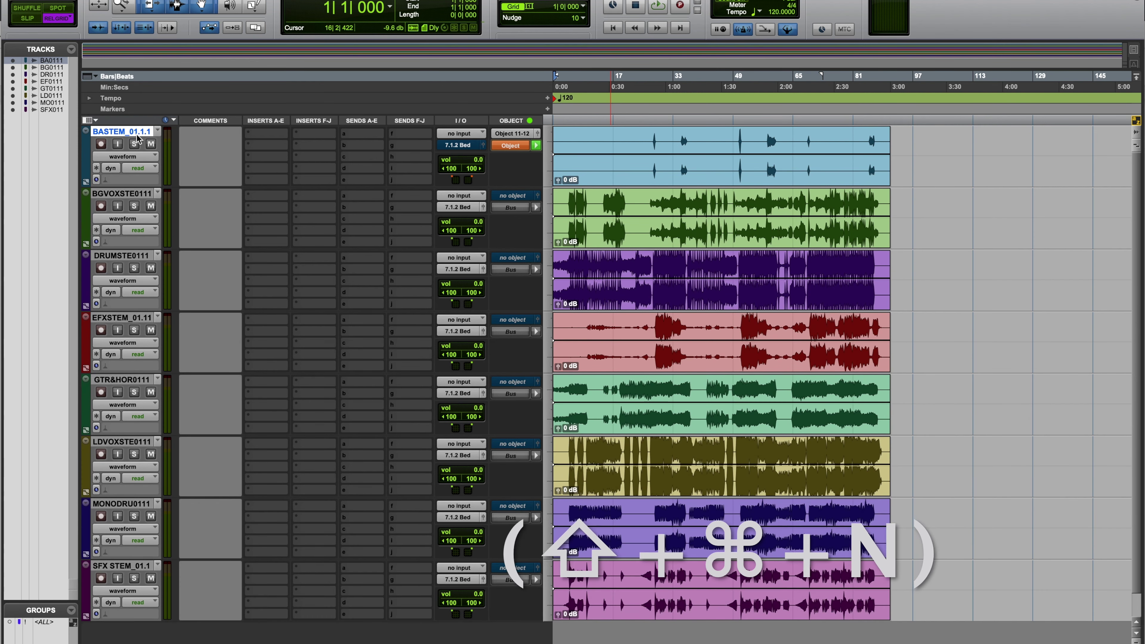
key("shift+super+n")
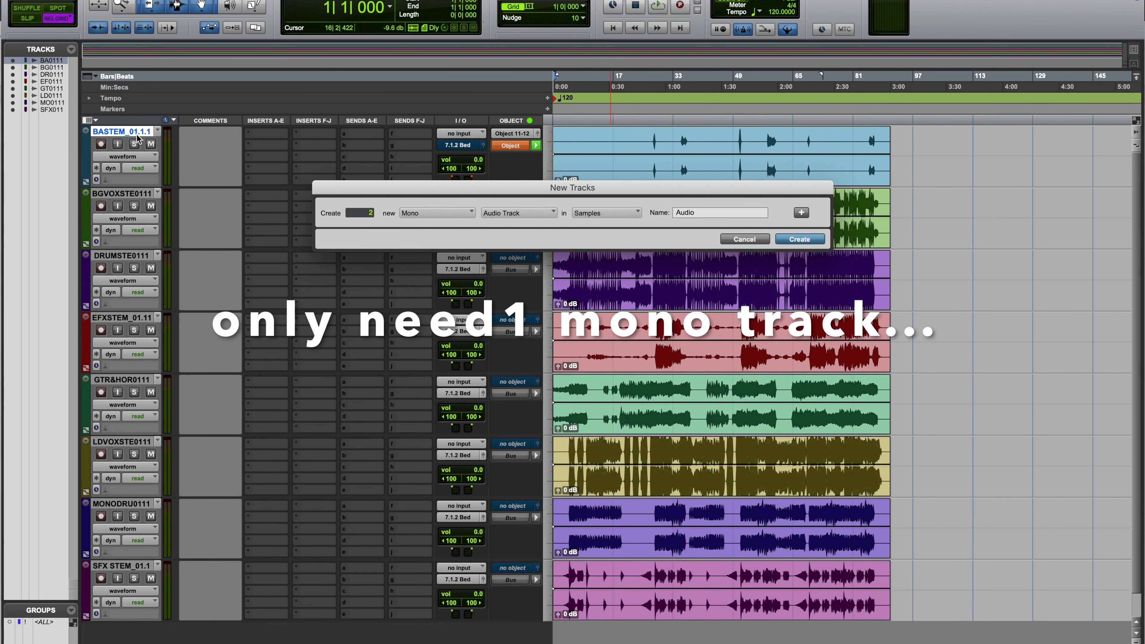
key("Return")
double_click(142, 132)
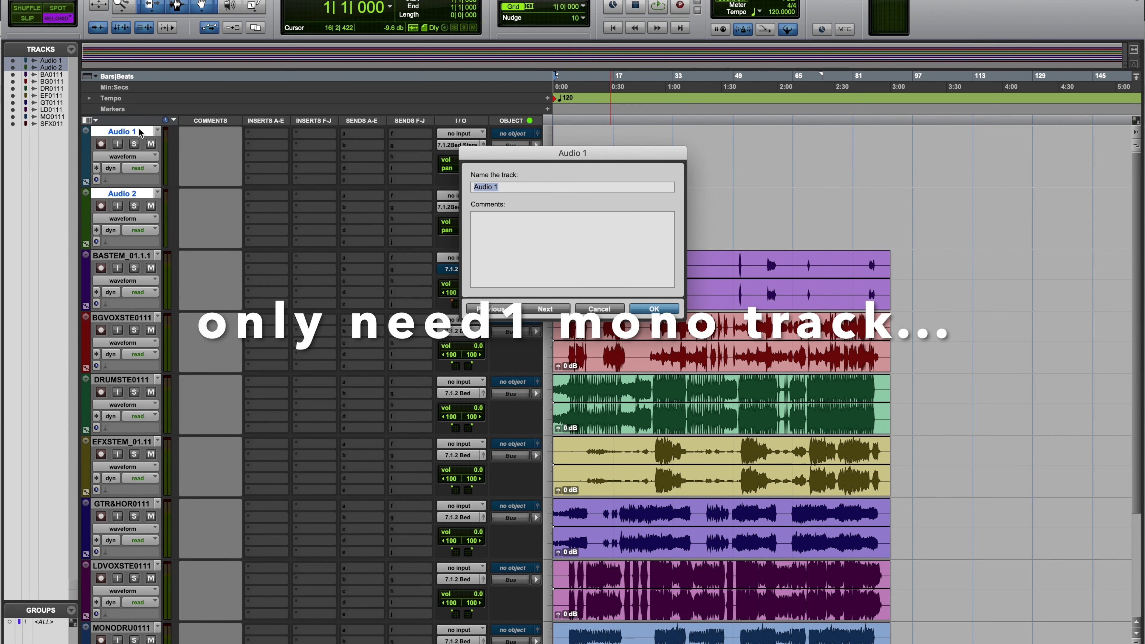
type("LTC")
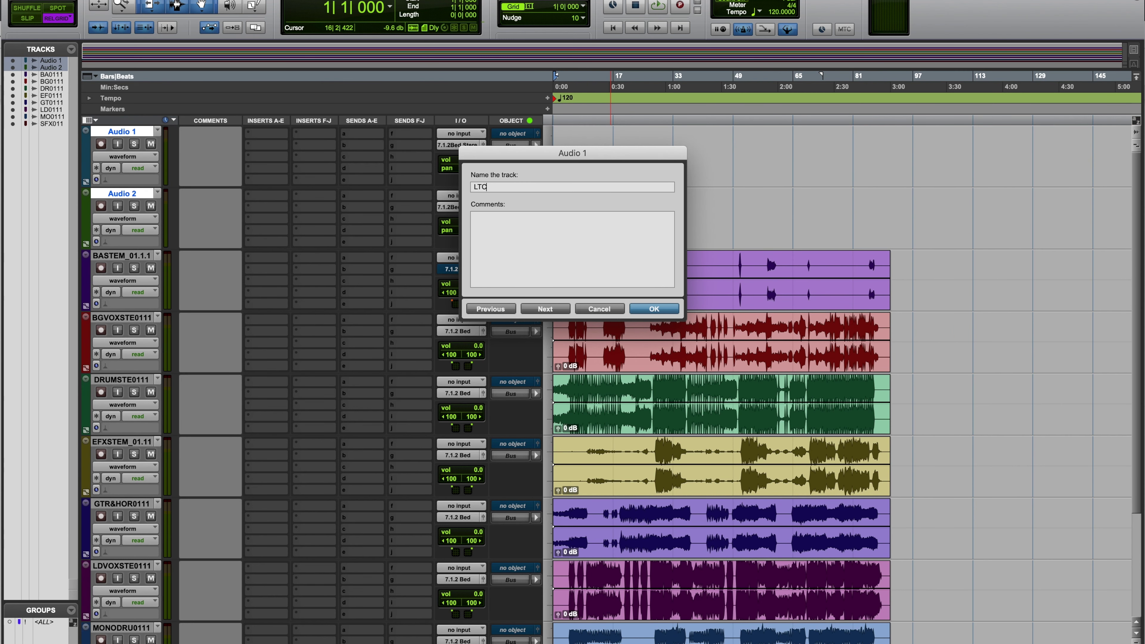
key("Return")
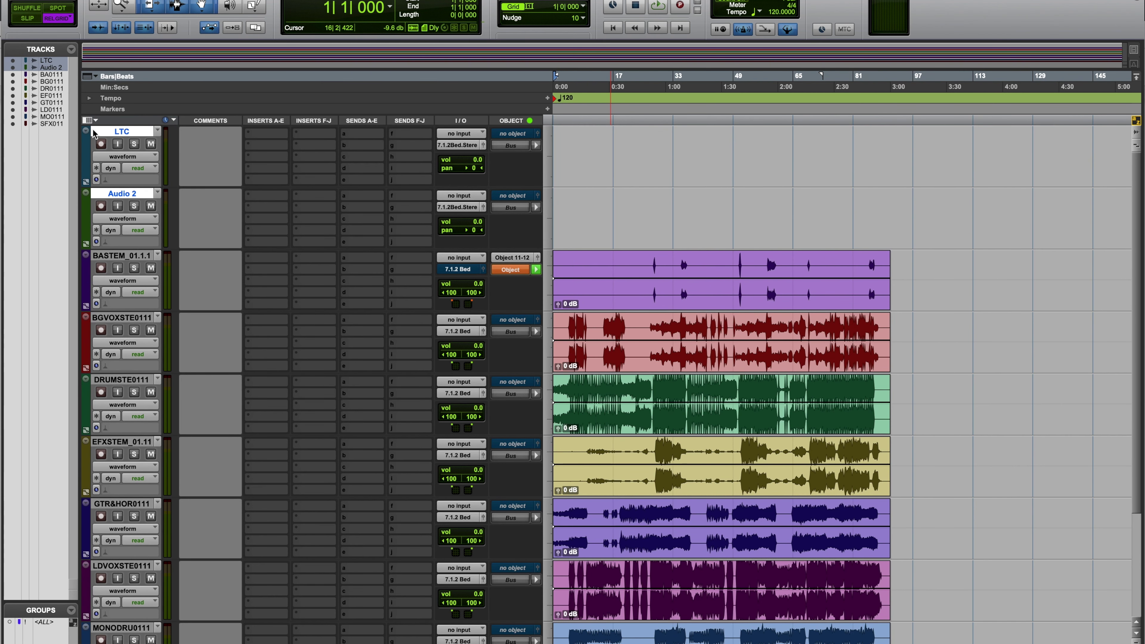
Insert the Dolby LTC Generator (mono) plug-in on the LTC track and close its window.
left_click(117, 134, "alt")
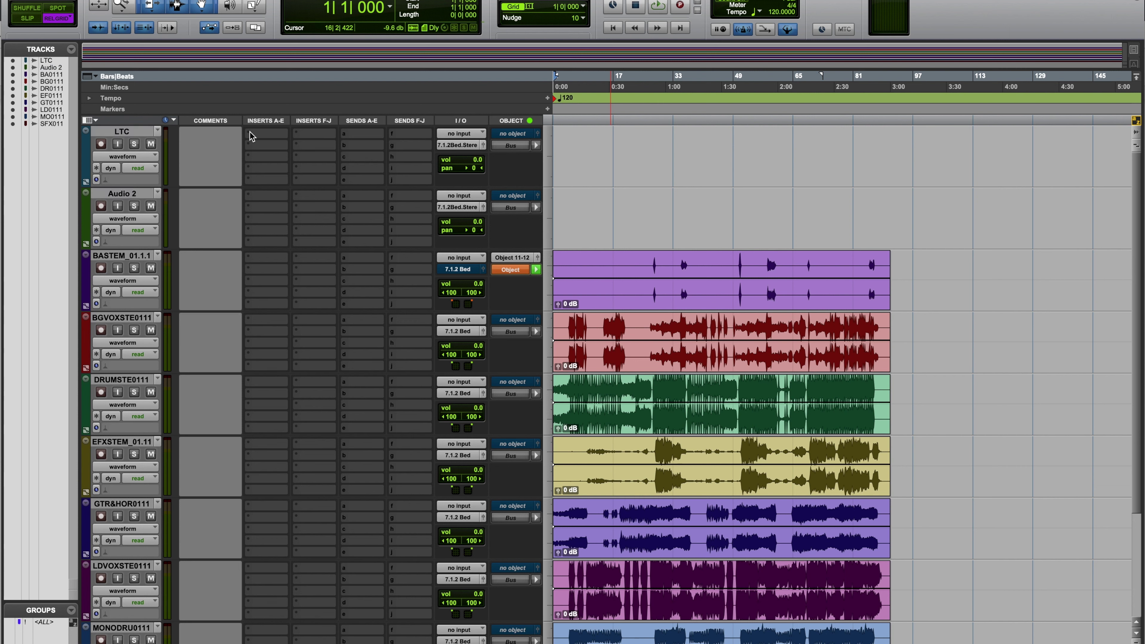
left_click(128, 133)
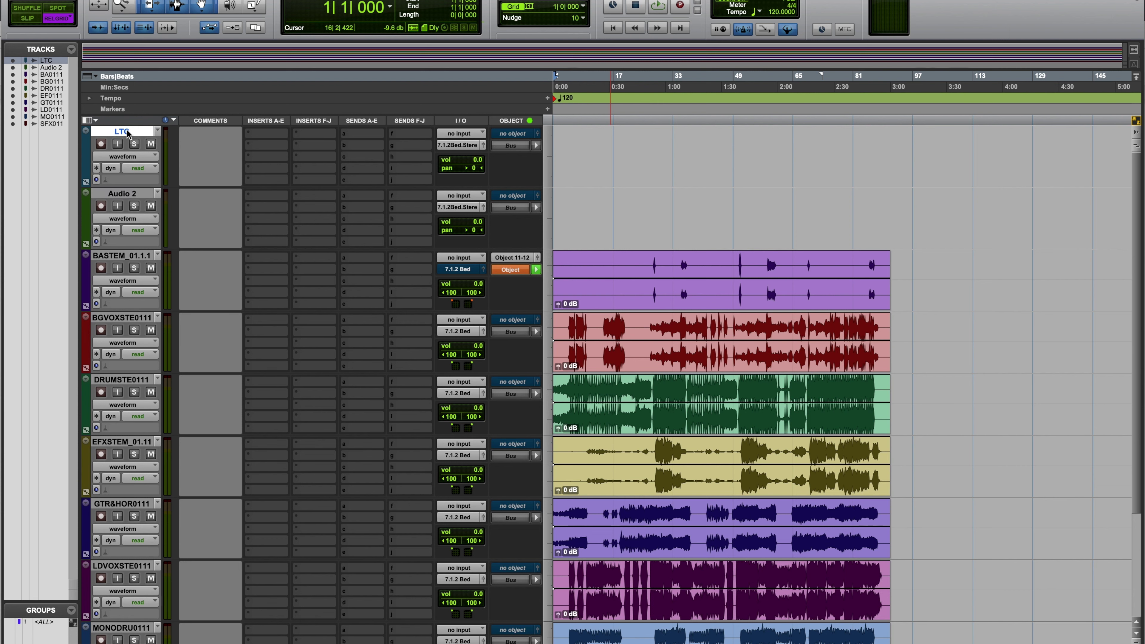
left_click(273, 146)
type("DOLB")
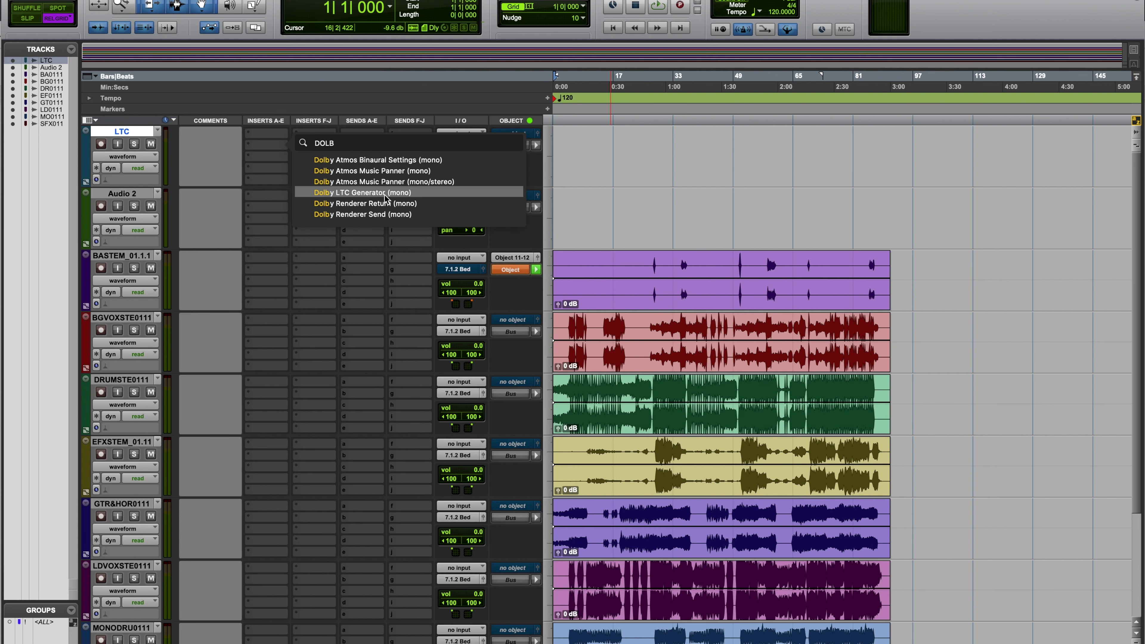
left_click(386, 193)
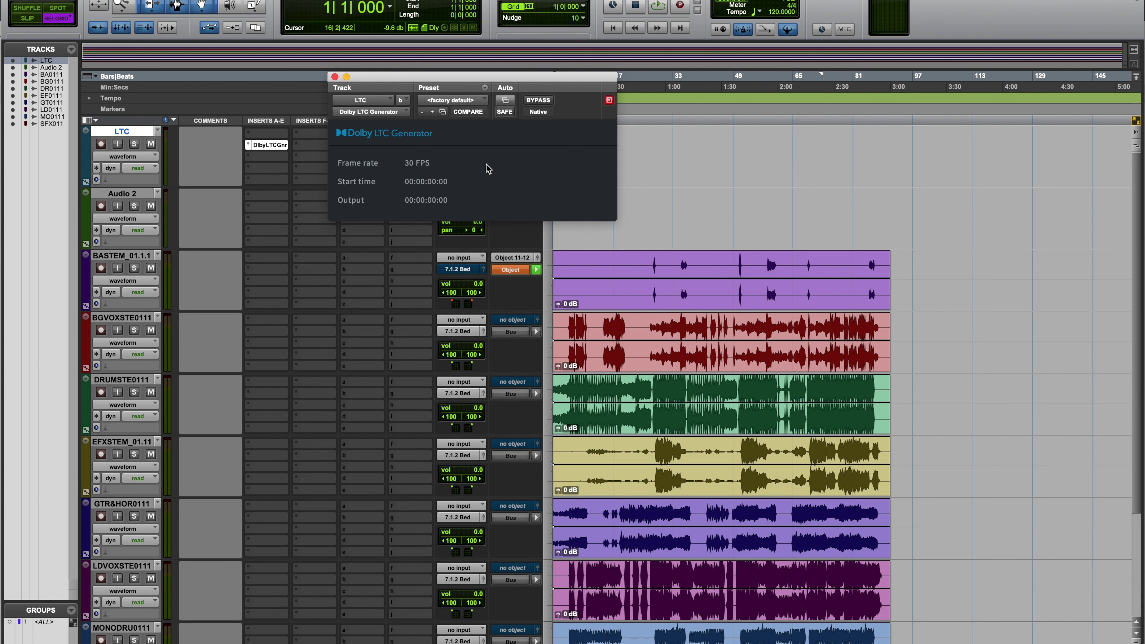
left_click(335, 76)
Set the session's Timecode Rate to 24 and check the frame rate in the LTC track's Dolby LTC Generator.
left_click(397, 0)
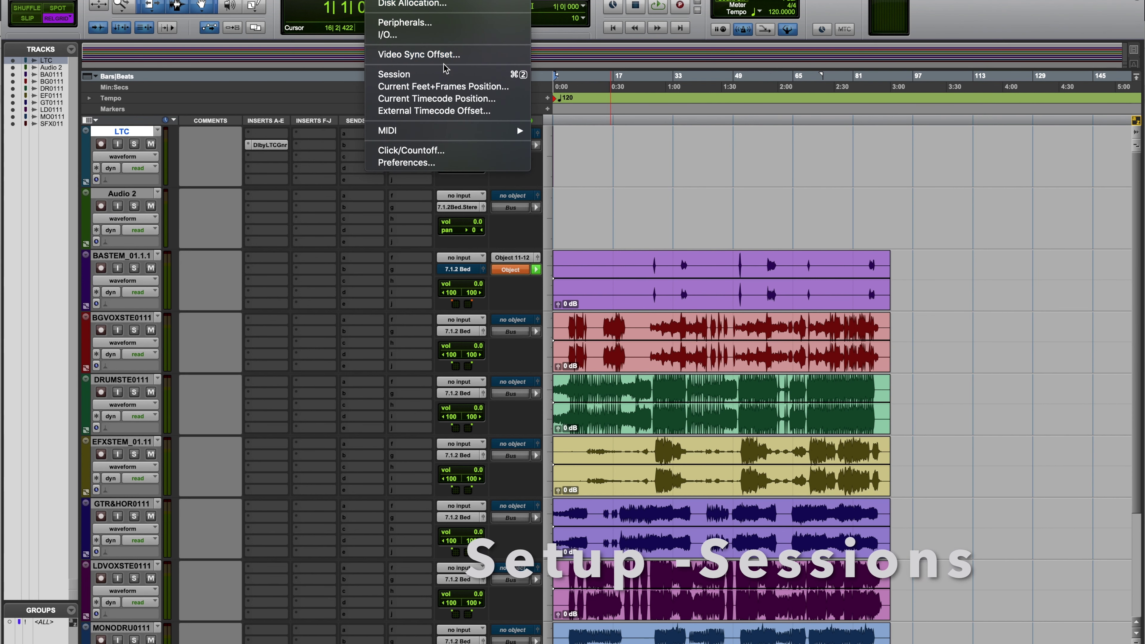
left_click(444, 74)
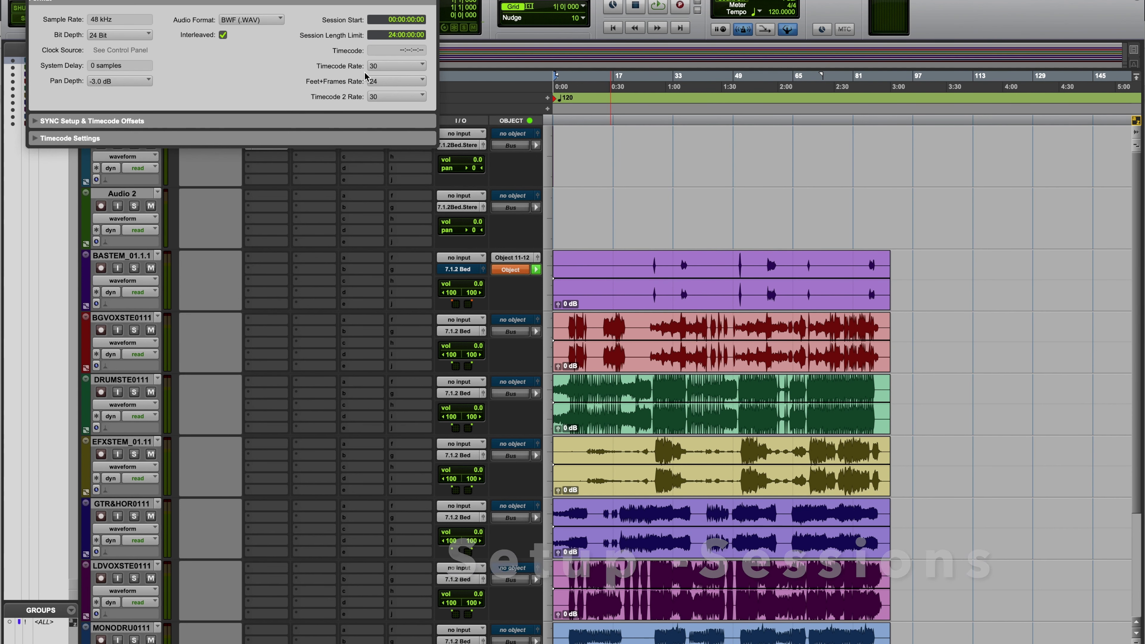
left_click(379, 66)
left_click(405, 20)
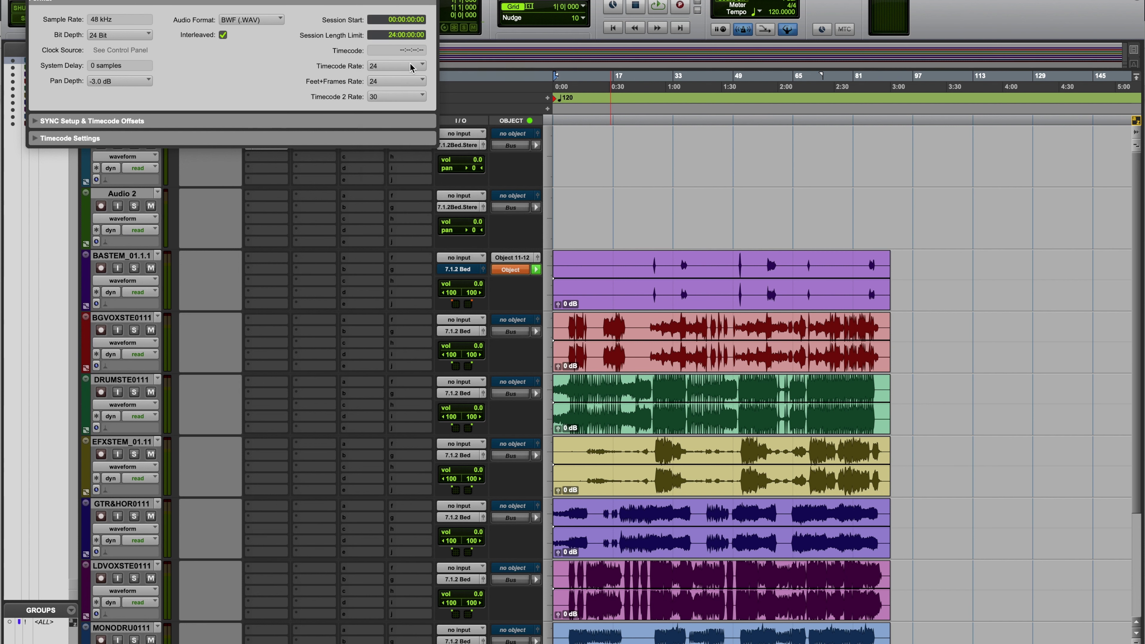
left_click(408, 97)
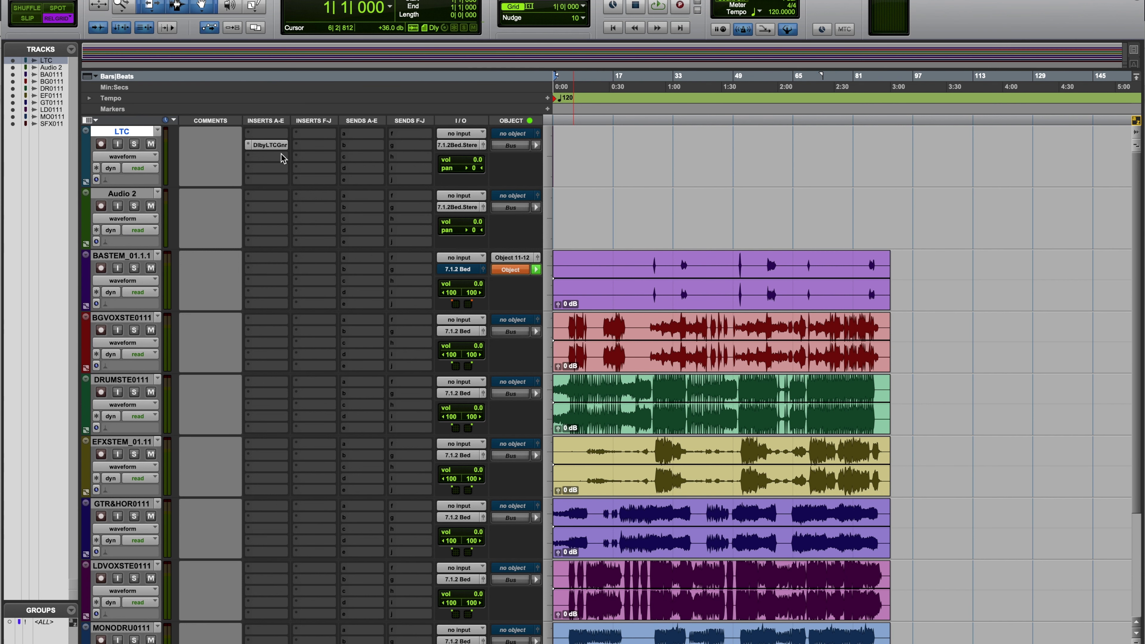
left_click(273, 146)
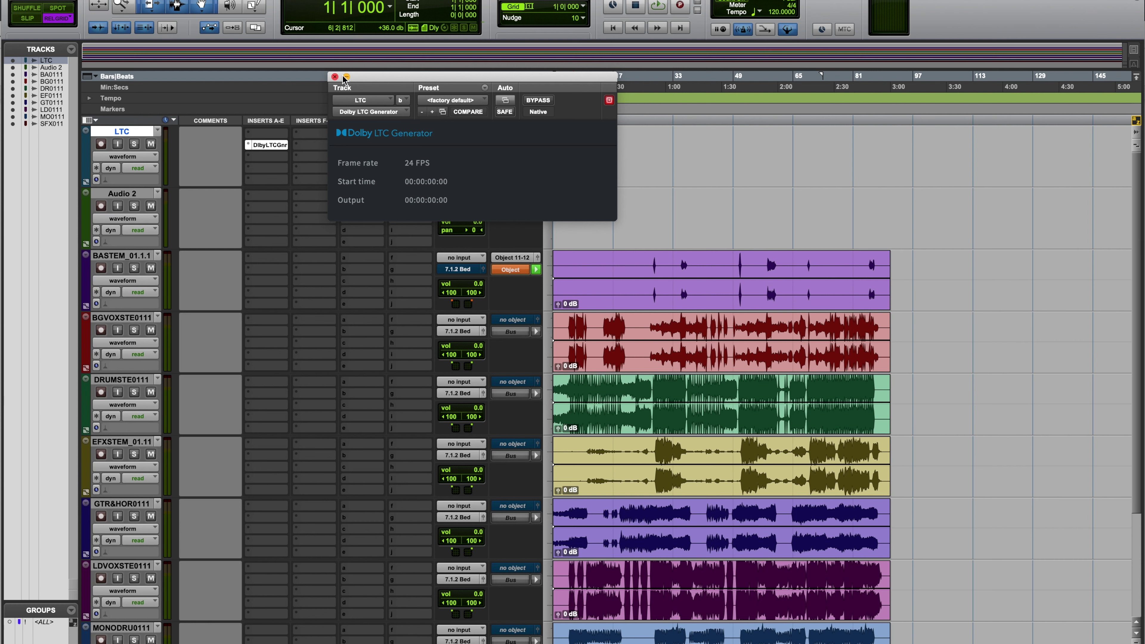
left_click(335, 76)
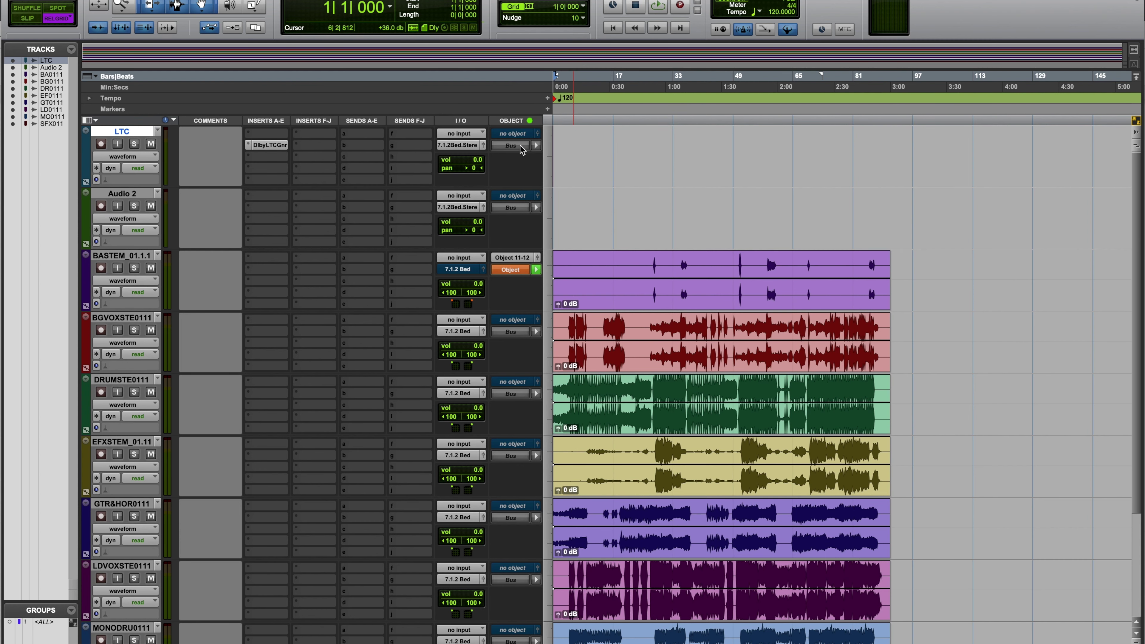
Set the LTC track's output to LTC Ch 129.
left_click(471, 145)
mouse_move(476, 147)
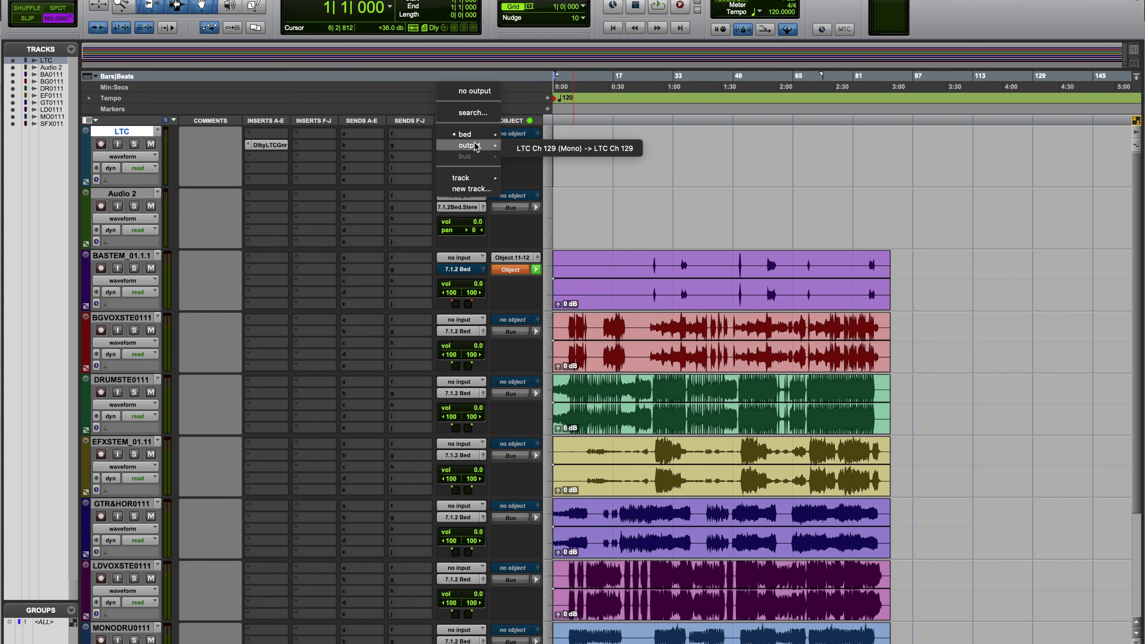
left_click(535, 150)
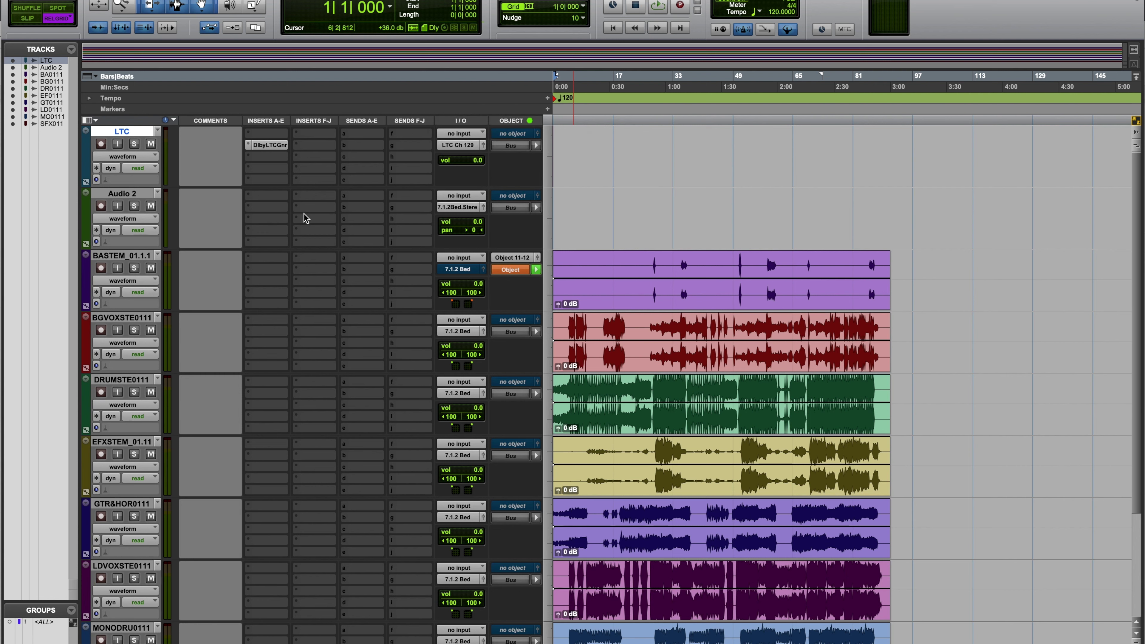
Start playback and switch to the Dolby Atmos Renderer to check the incoming timecode and signal.
key("space")
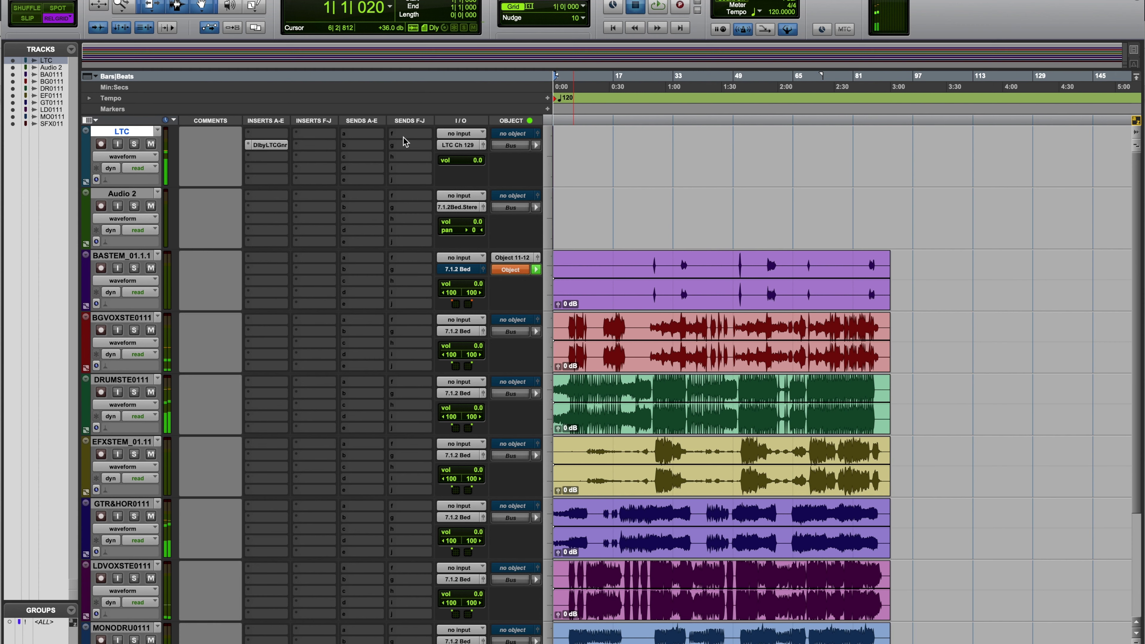
left_click(8, 541)
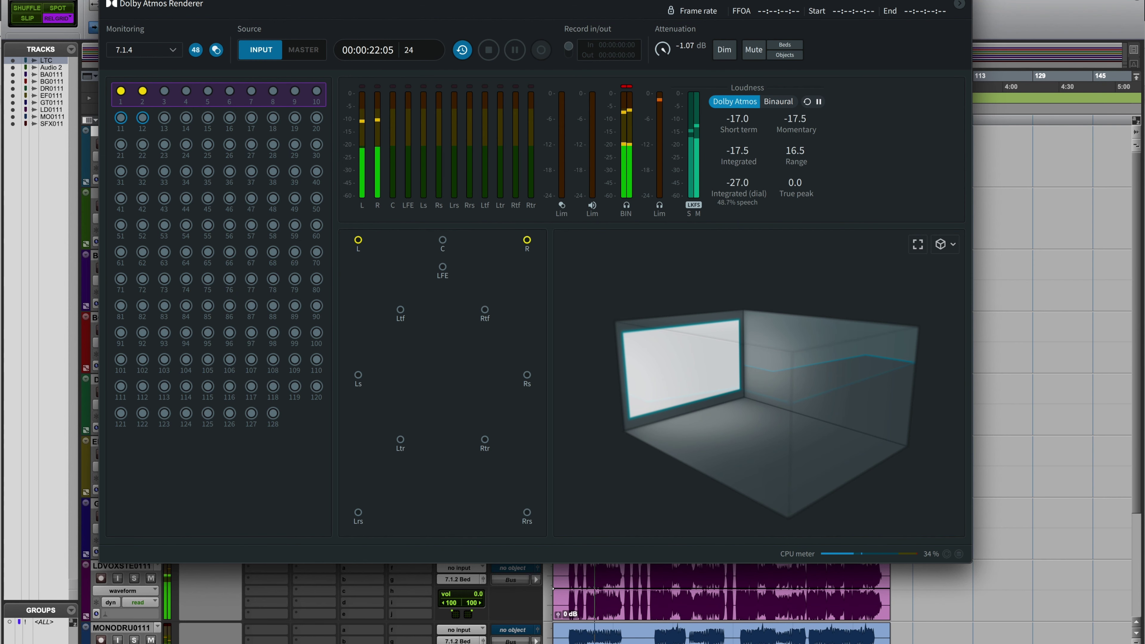
Switch back to Pro Tools and create a new aux track named LFE from the bass stem's send b.
key("super+Tab")
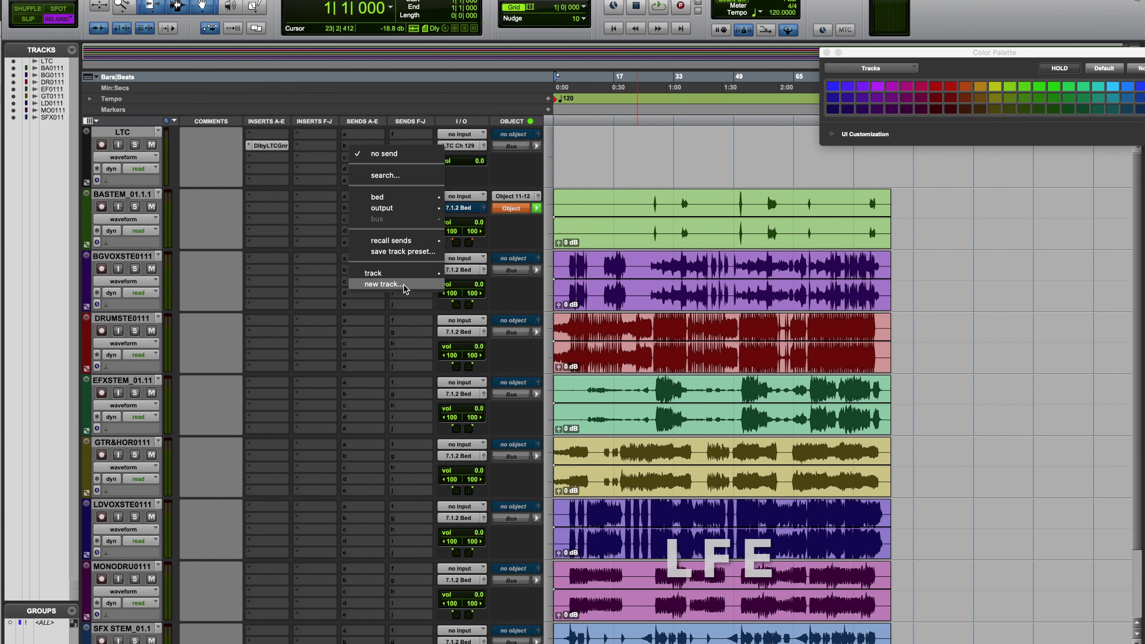
left_click(383, 284)
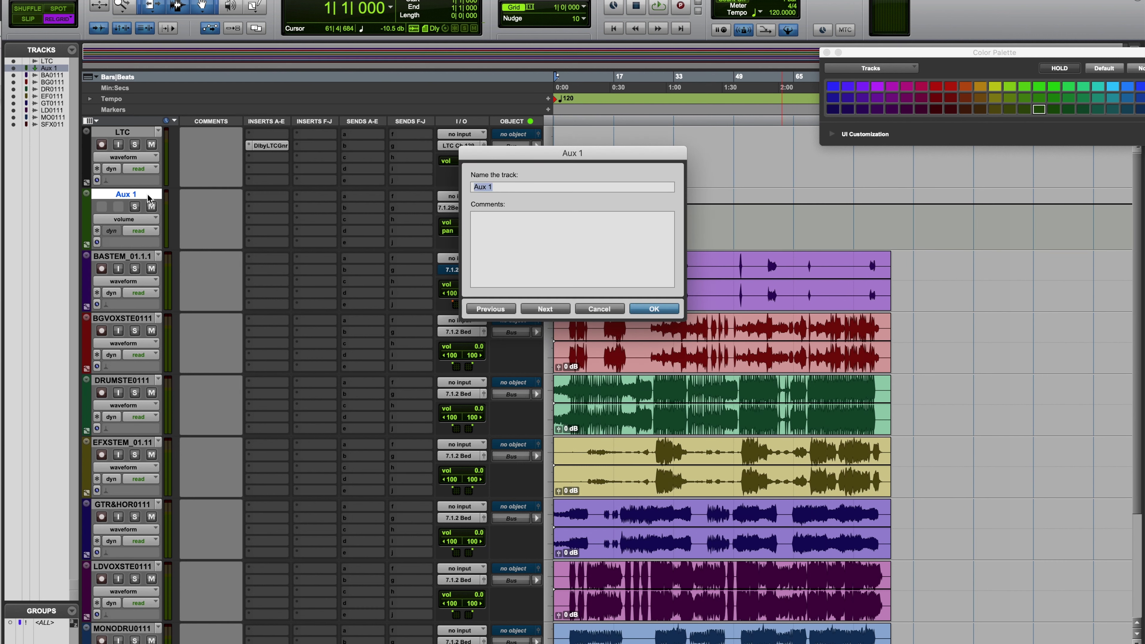
type("LFE")
key("Return")
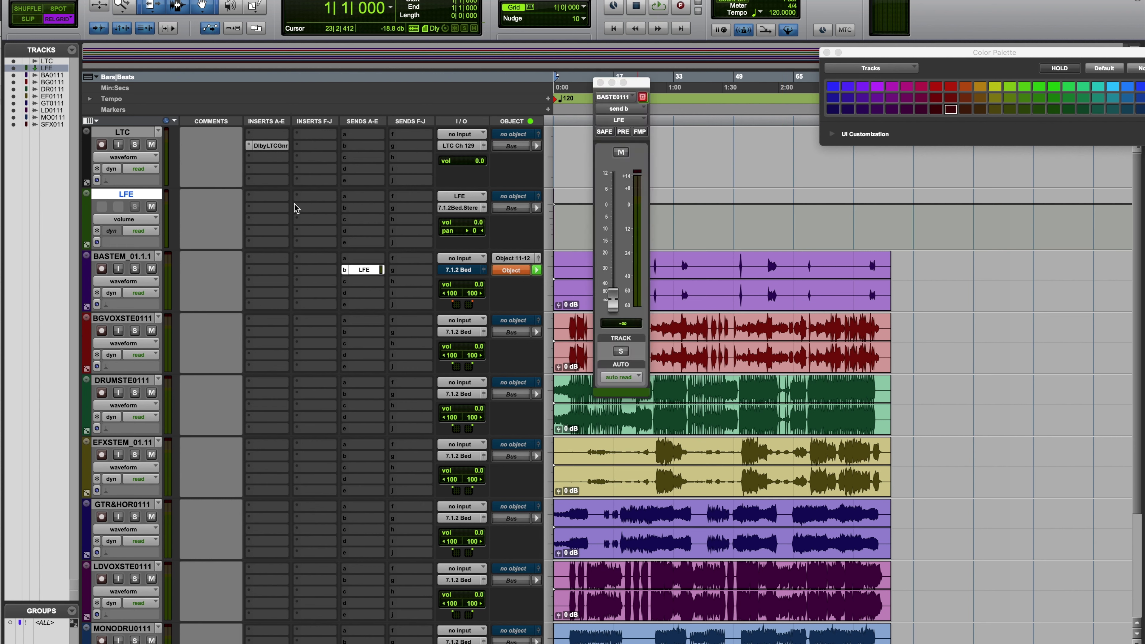
Insert the Channel Strip (mono) plug-in on the LFE track.
left_click(271, 134)
left_click(331, 151)
type("CHAN")
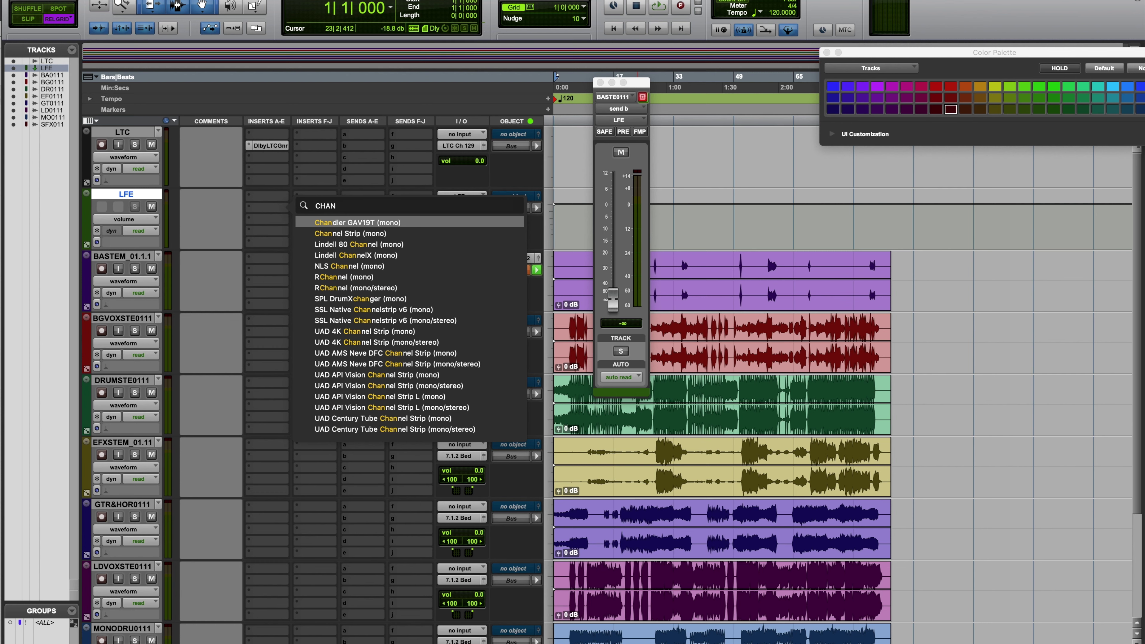
key("Down")
key("Escape")
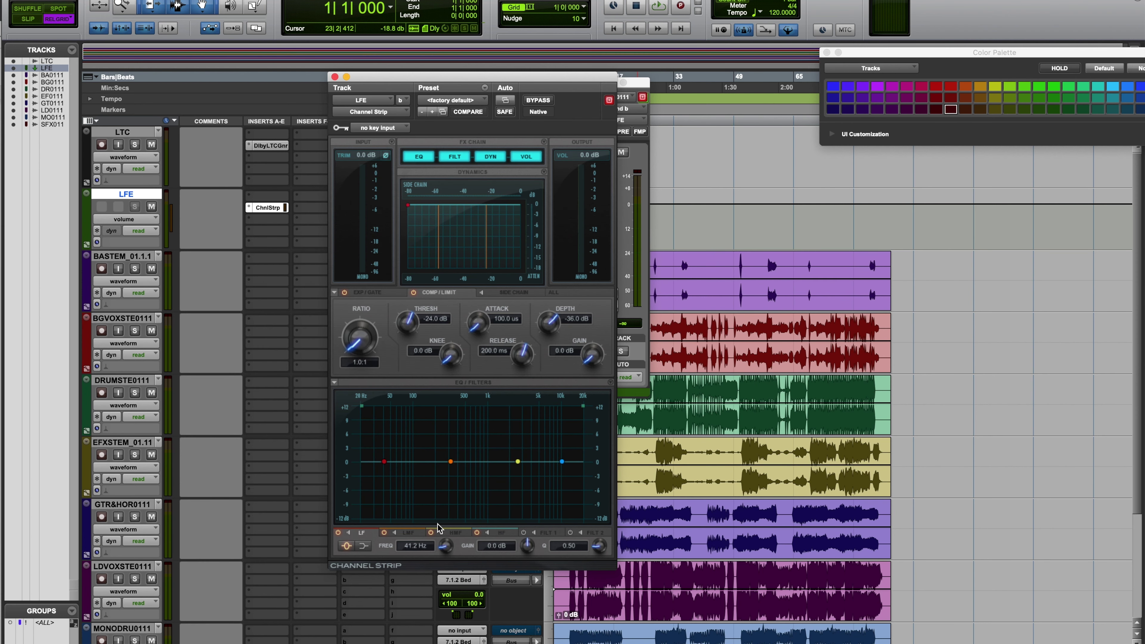
Enable Filter 1 in the LFE track's Channel Strip as a high-pass at 20 Hz with a 24dB/O slope.
left_click(545, 532)
left_click(523, 532)
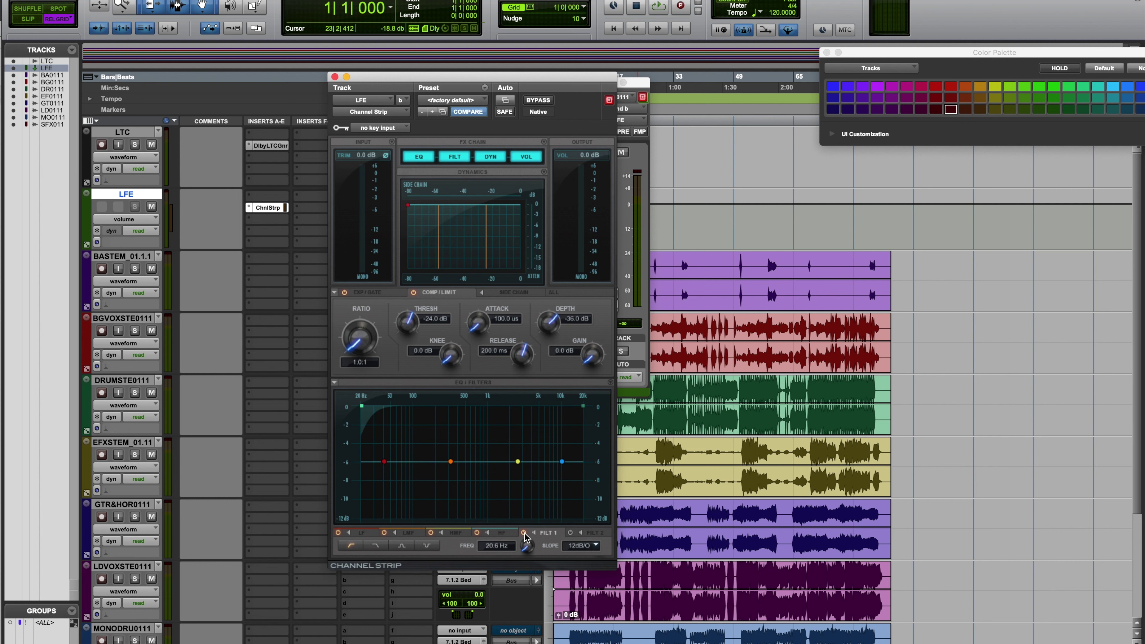
left_click(493, 547)
type("20")
key("Return")
left_click(586, 546)
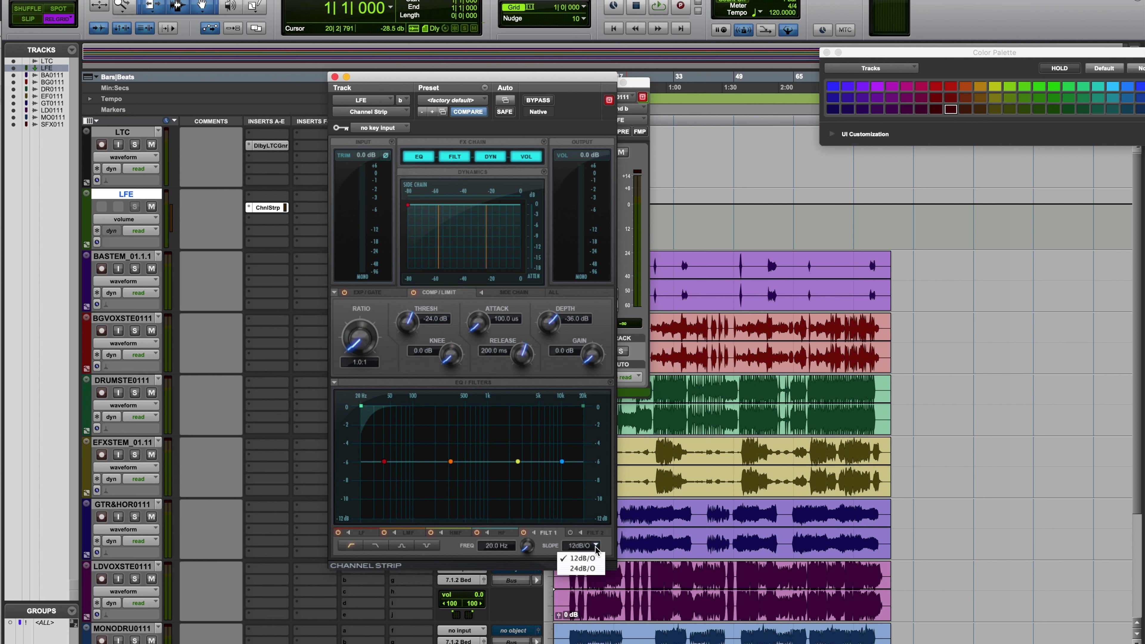
left_click(562, 552)
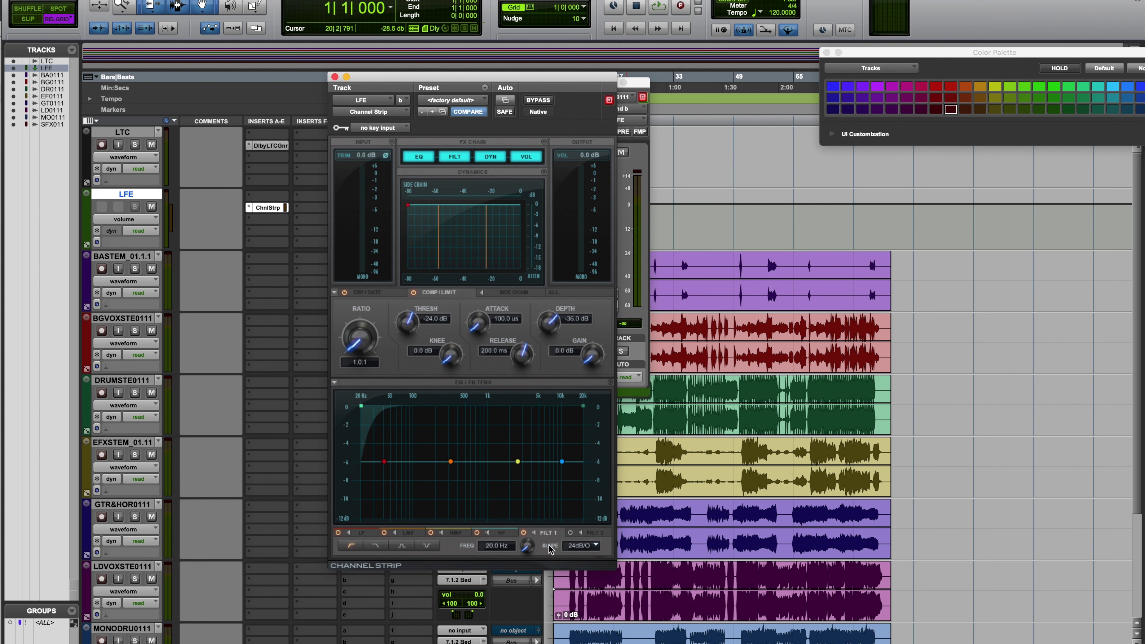
Enable Filter 2 as a low-pass at 120 Hz with a 24dB/O slope and close the Channel Strip window.
left_click(593, 533)
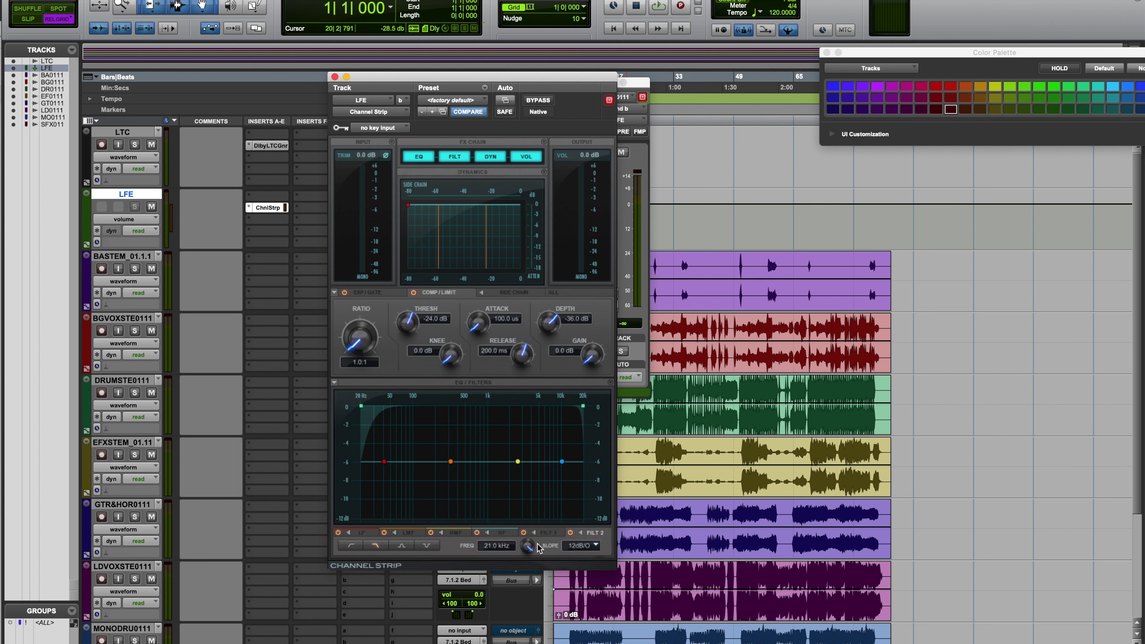
left_click(497, 546)
type("120")
key("Return")
left_click(581, 546)
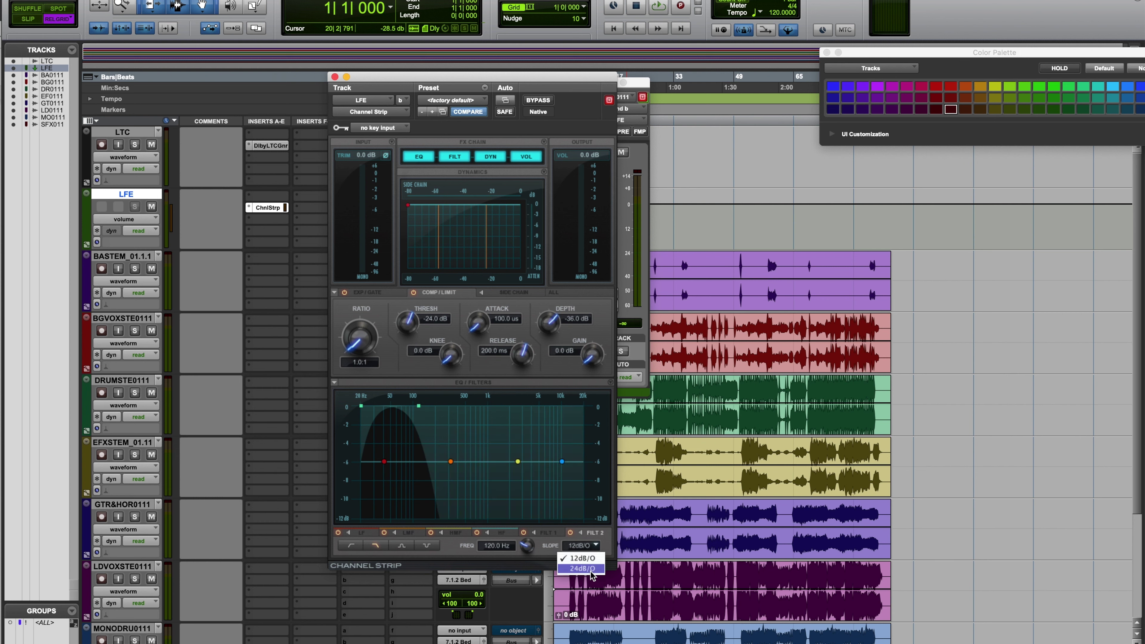
left_click(583, 569)
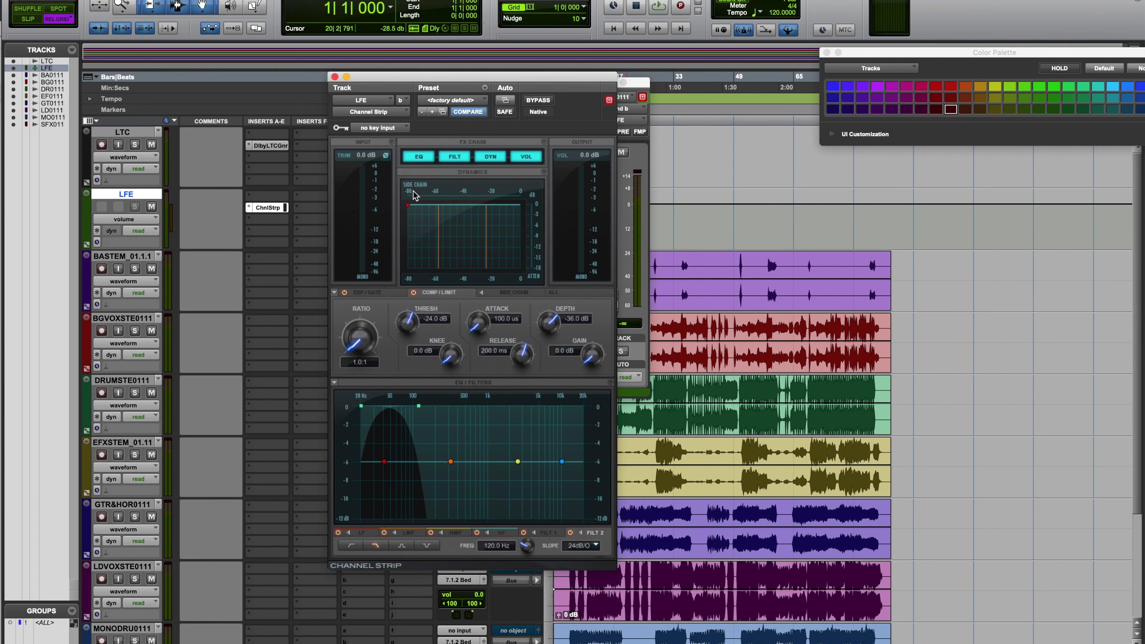
left_click(335, 76)
Route the LFE track's output to the mono 7.1.2 Bed.LFE path.
left_click(455, 208)
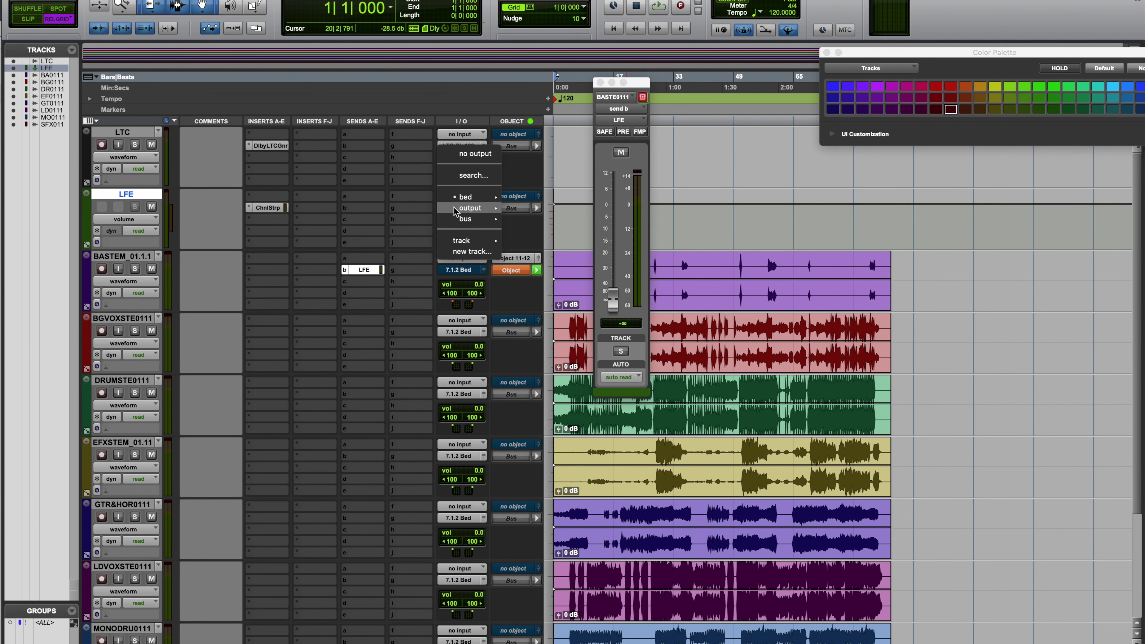
mouse_move(469, 197)
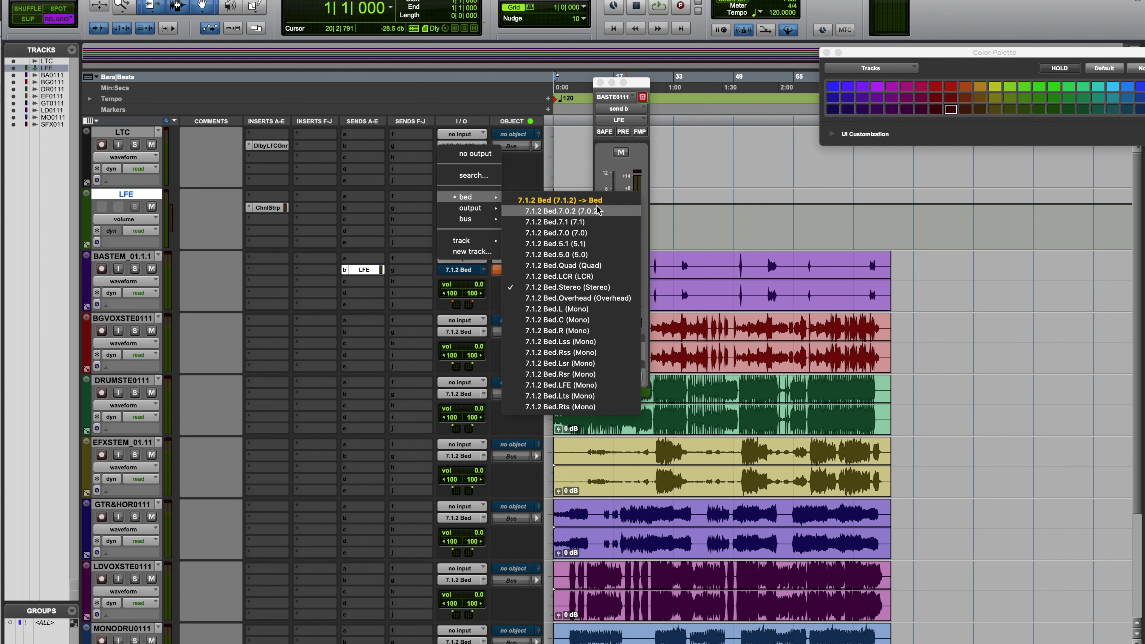
left_click(593, 388)
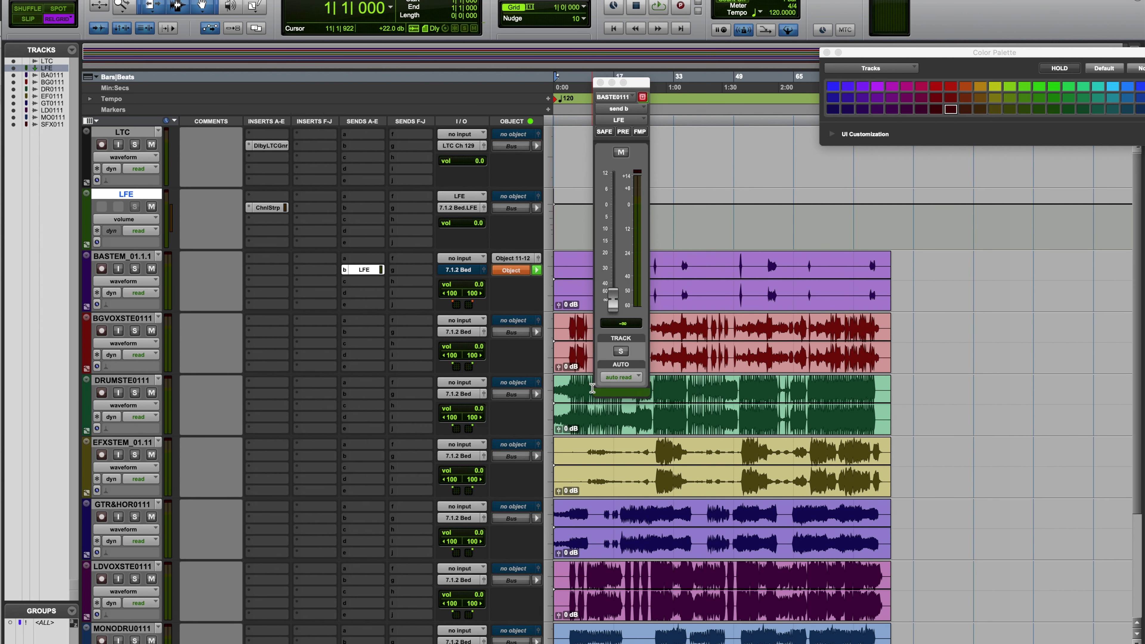
Set the bass stem's front and rear pan positions to 38 and -38, try its panner's LFE fader, and close the panner.
left_click(538, 258)
left_click_drag(694, 186, 683, 186)
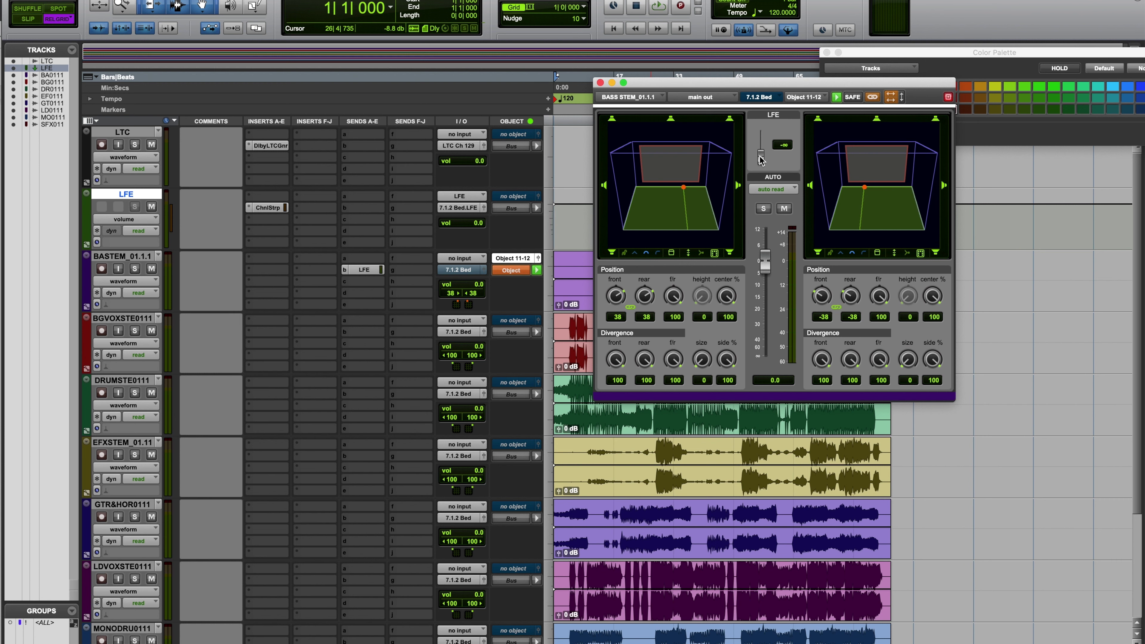
mouse_move(759, 154)
left_mouse_down()
mouse_move(759, 143)
mouse_move(760, 166)
left_mouse_up()
left_click_drag(760, 154, 761, 186)
left_click(600, 83)
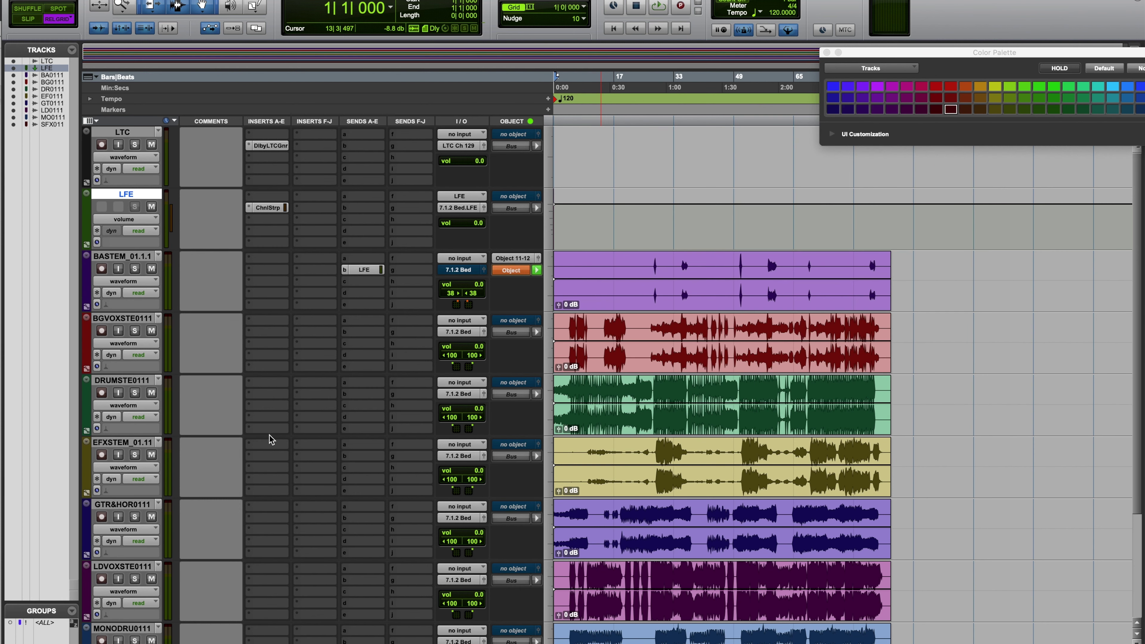